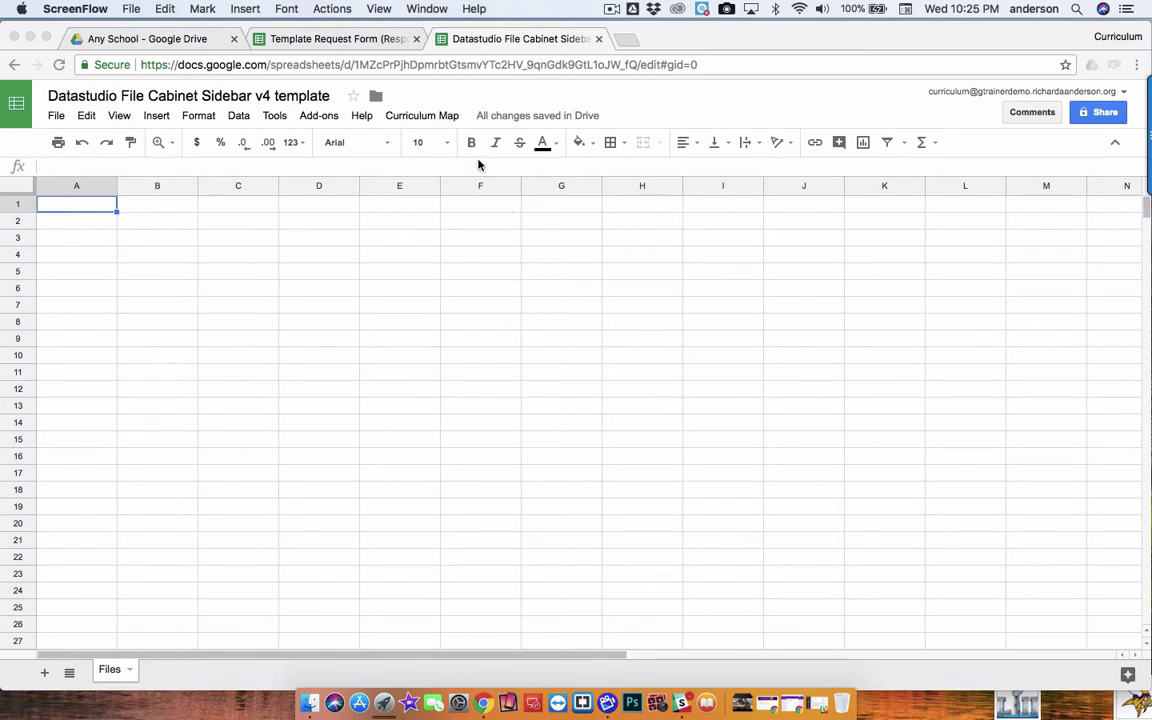
Review the five setup steps in the Curriculum Map menu, then close it
{"action": "left_click", "coordinate": [448, 117]}
{"action": "left_click", "coordinate": [448, 117]}
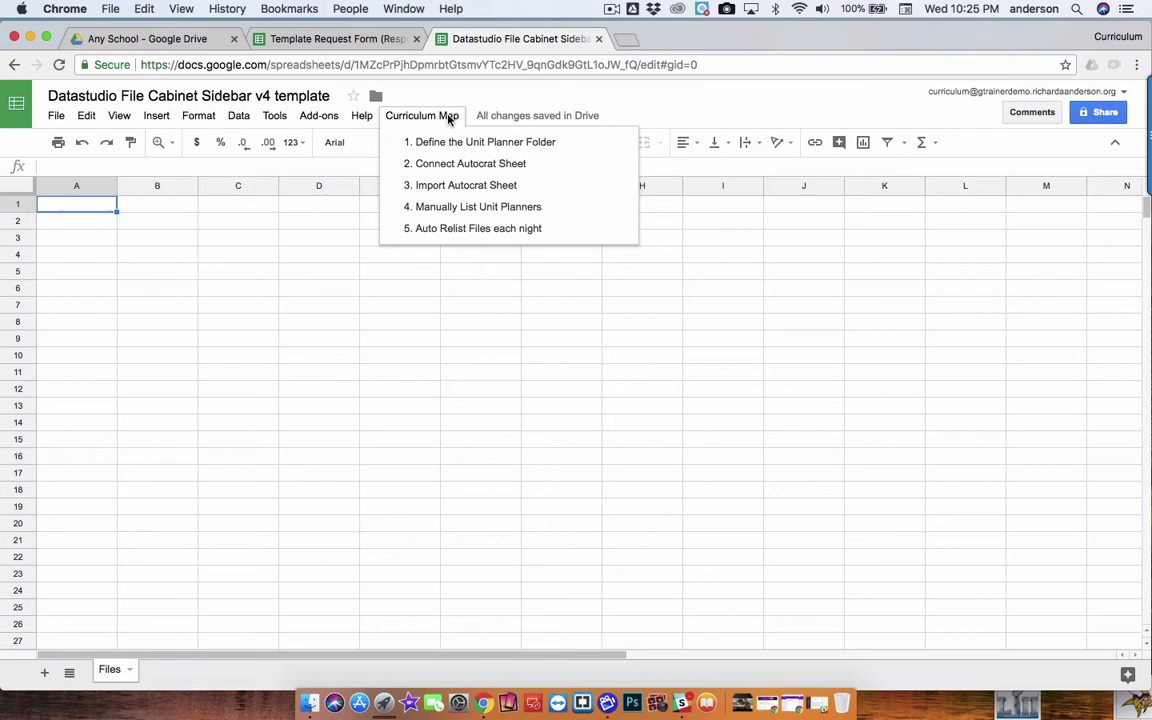
{"action": "left_click", "coordinate": [573, 92]}
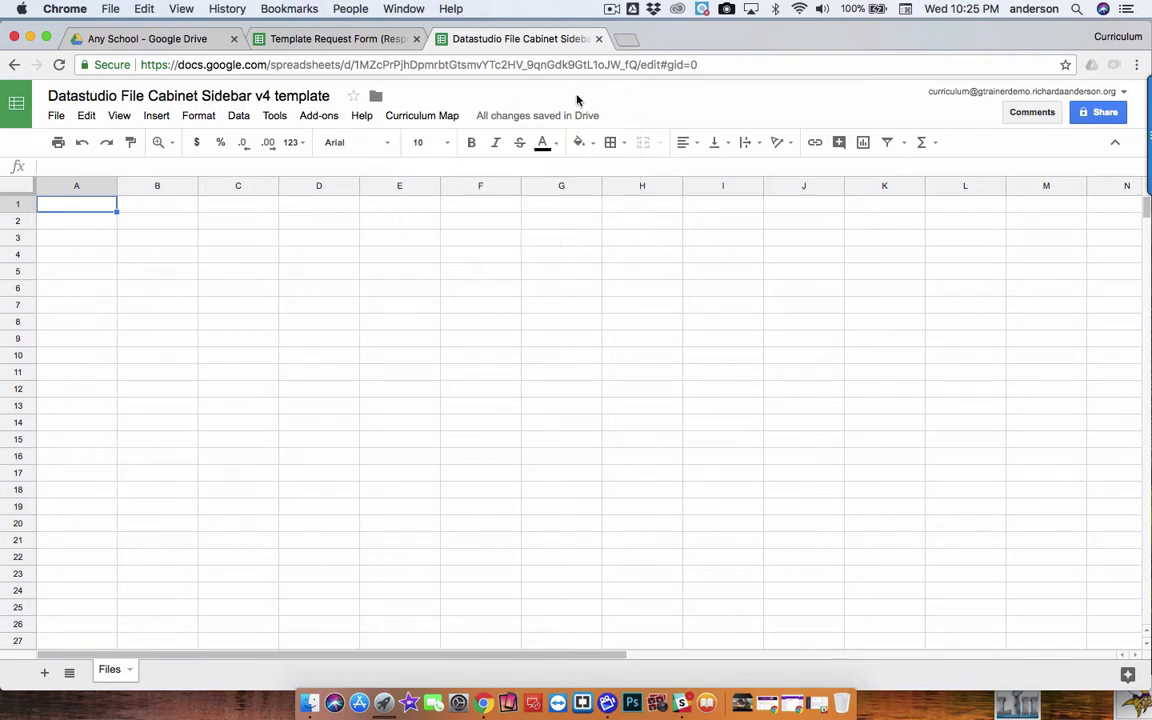
{"action": "left_click", "coordinate": [155, 40]}
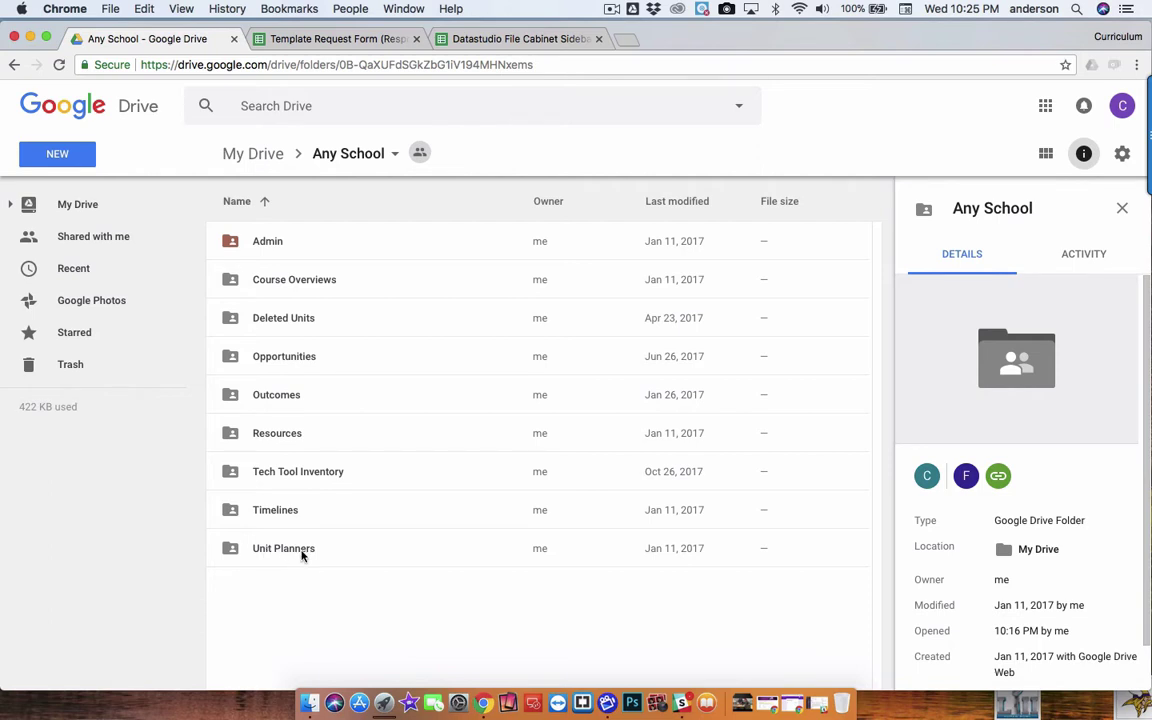
{"action": "left_click", "coordinate": [357, 41]}
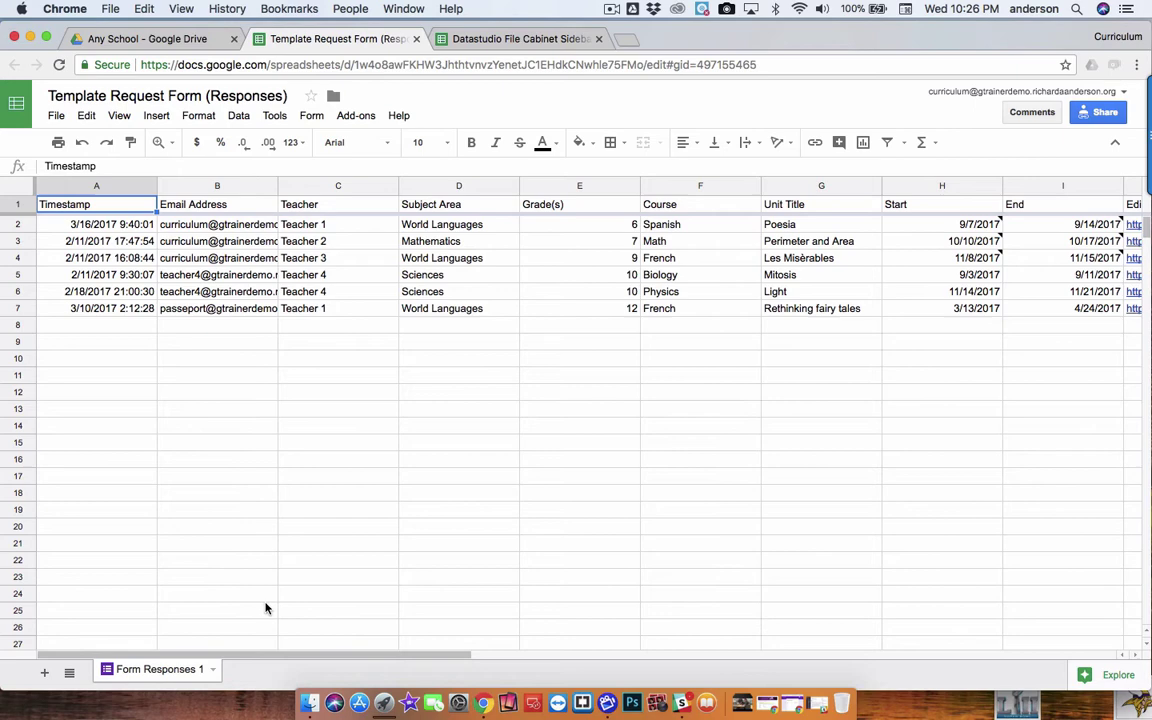
{"action": "left_click_drag", "start_coordinate": [398, 657], "coordinate": [741, 643]}
{"action": "scroll", "coordinate": [741, 643], "scroll_direction": "right", "scroll_amount": 5}
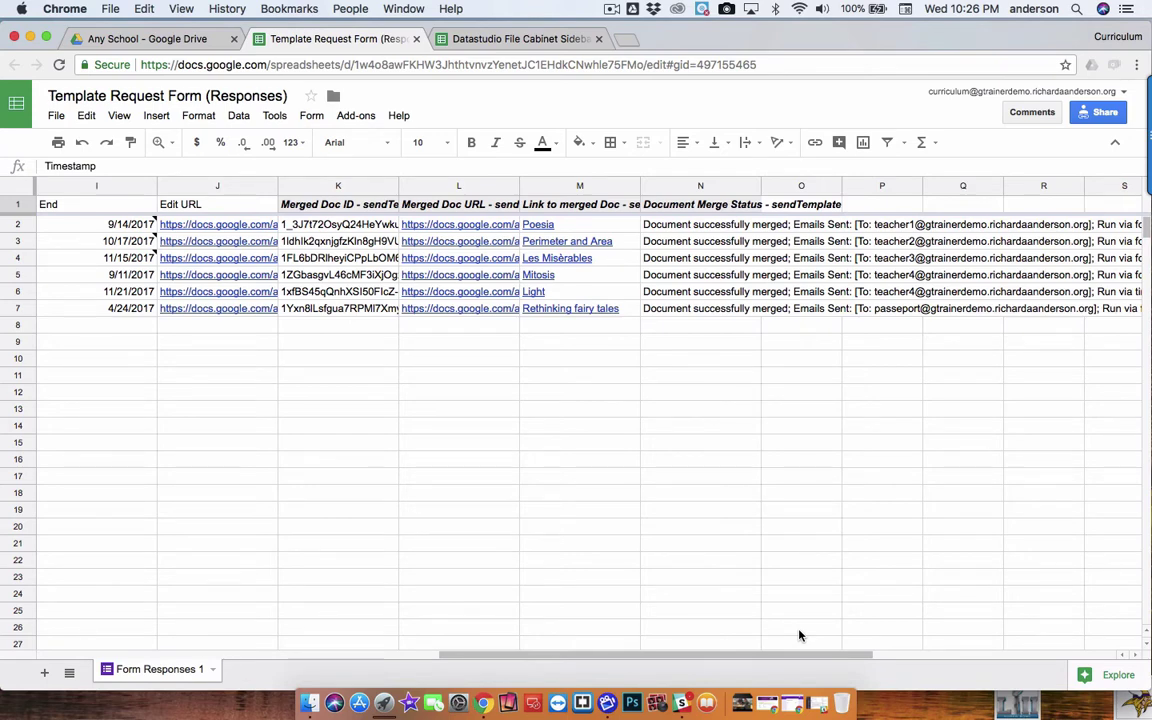
{"action": "left_click_drag", "start_coordinate": [805, 657], "coordinate": [390, 664]}
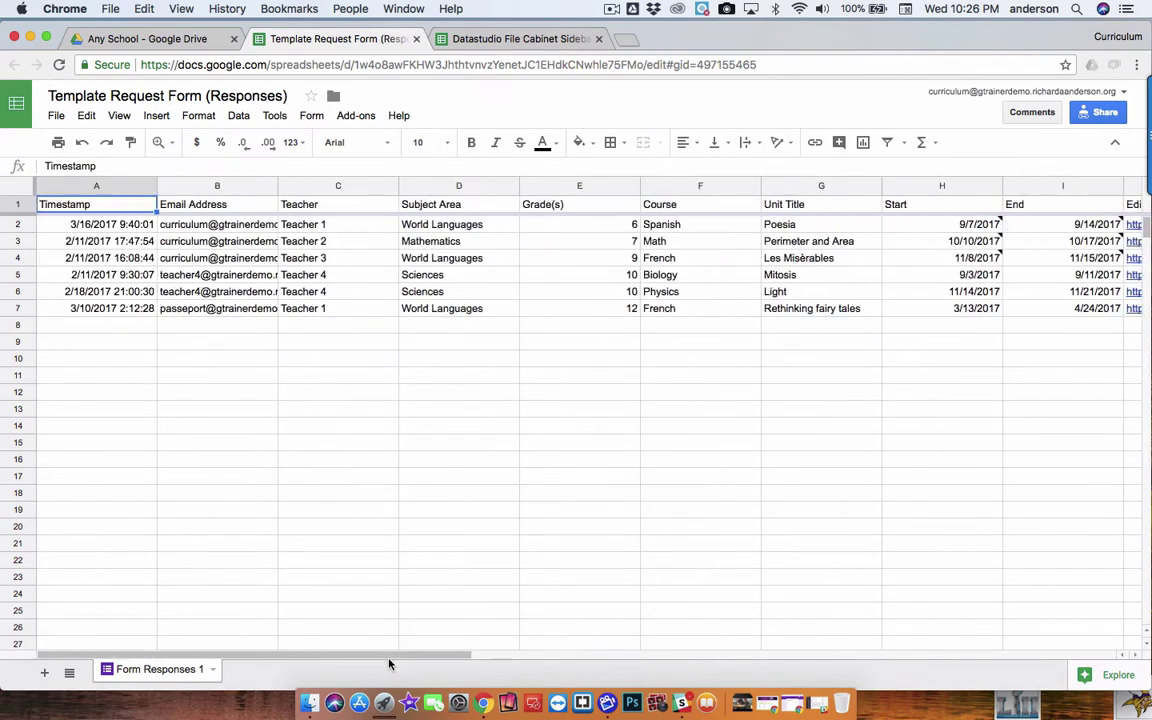
{"action": "left_click", "coordinate": [168, 39]}
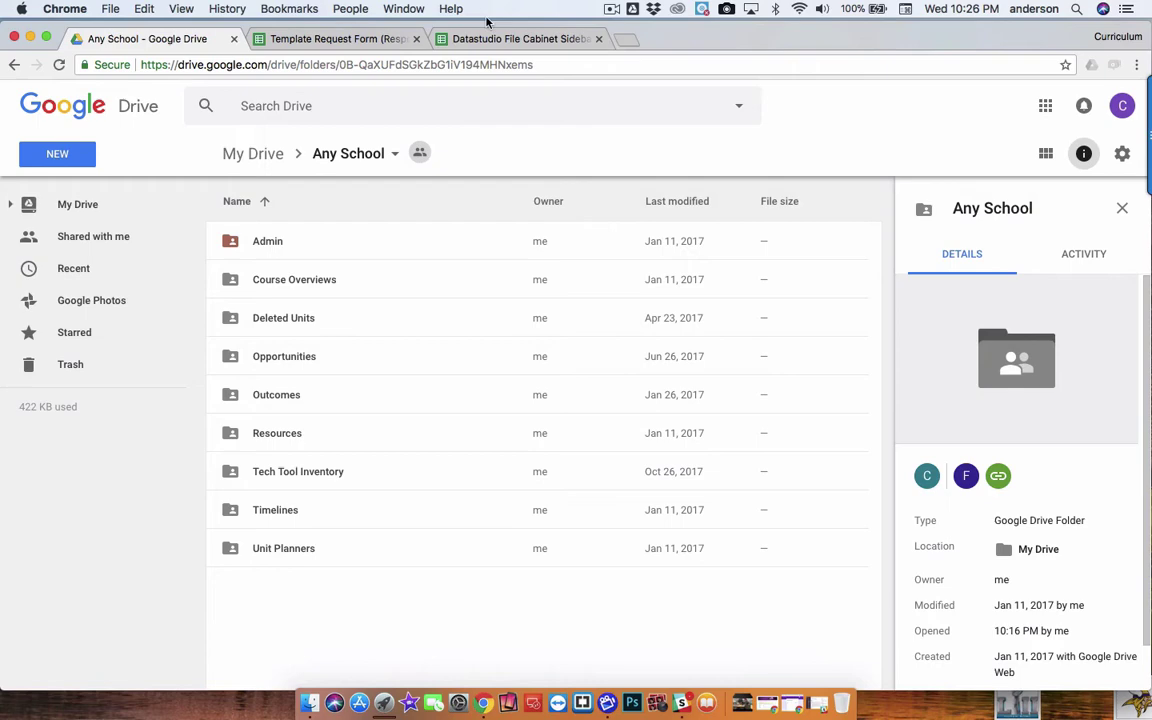
Make a copy of the Datastudio File Cabinet Sidebar v4 template via File > Make a copy
{"action": "left_click", "coordinate": [510, 38]}
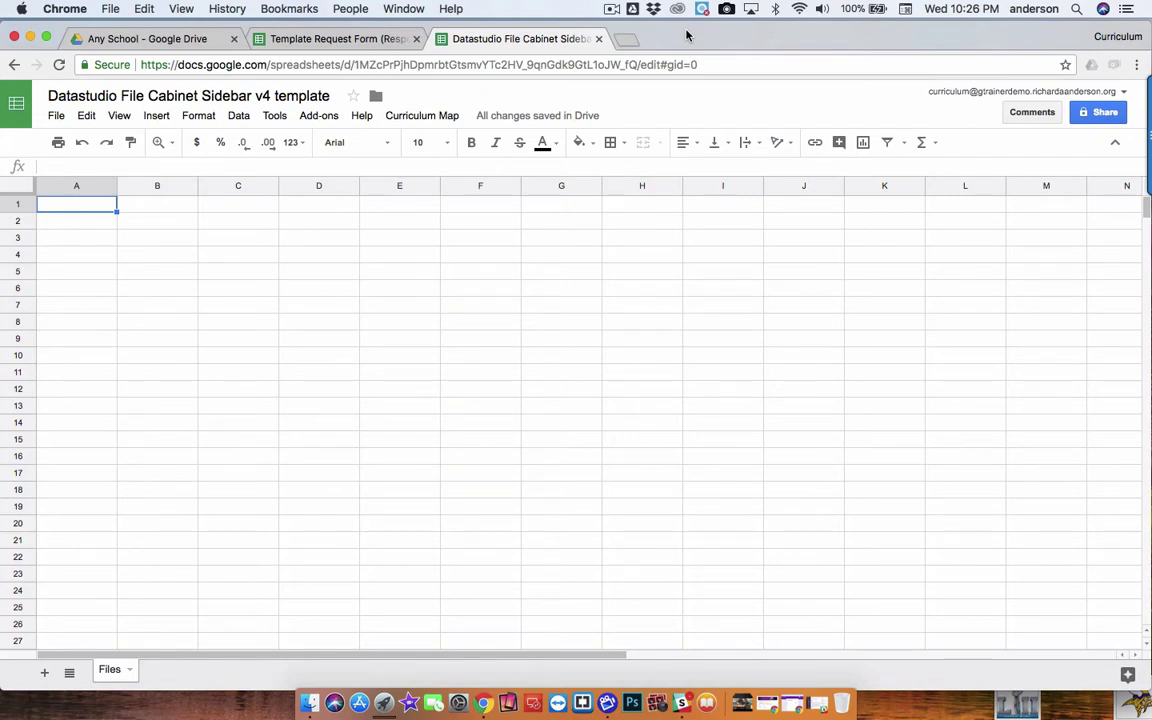
{"action": "left_click", "coordinate": [56, 116]}
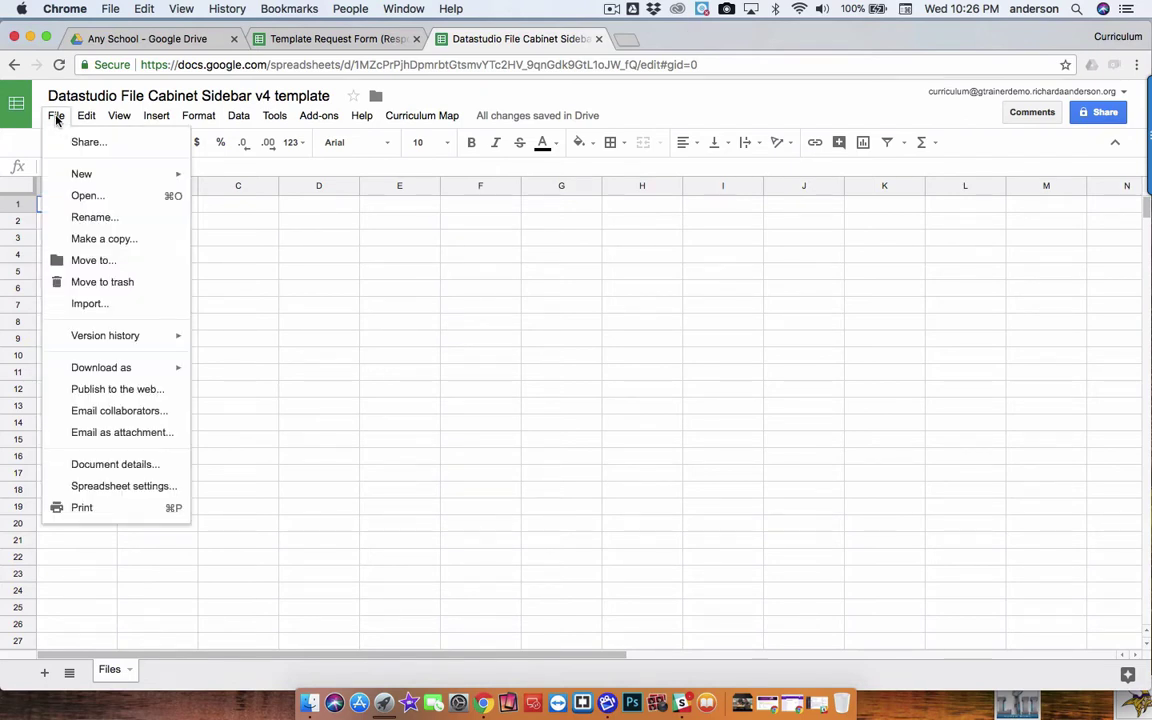
{"action": "left_click", "coordinate": [128, 239]}
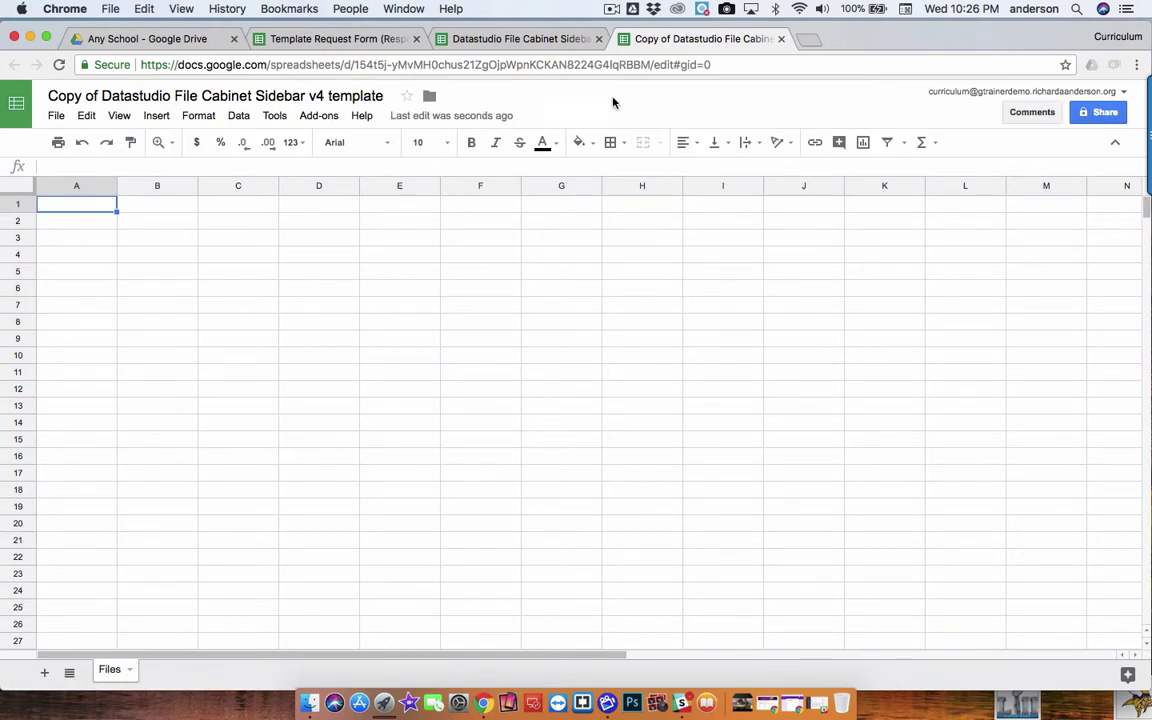
Close the original template and show the copy's Curriculum Map list of five setup steps
{"action": "left_click", "coordinate": [599, 39]}
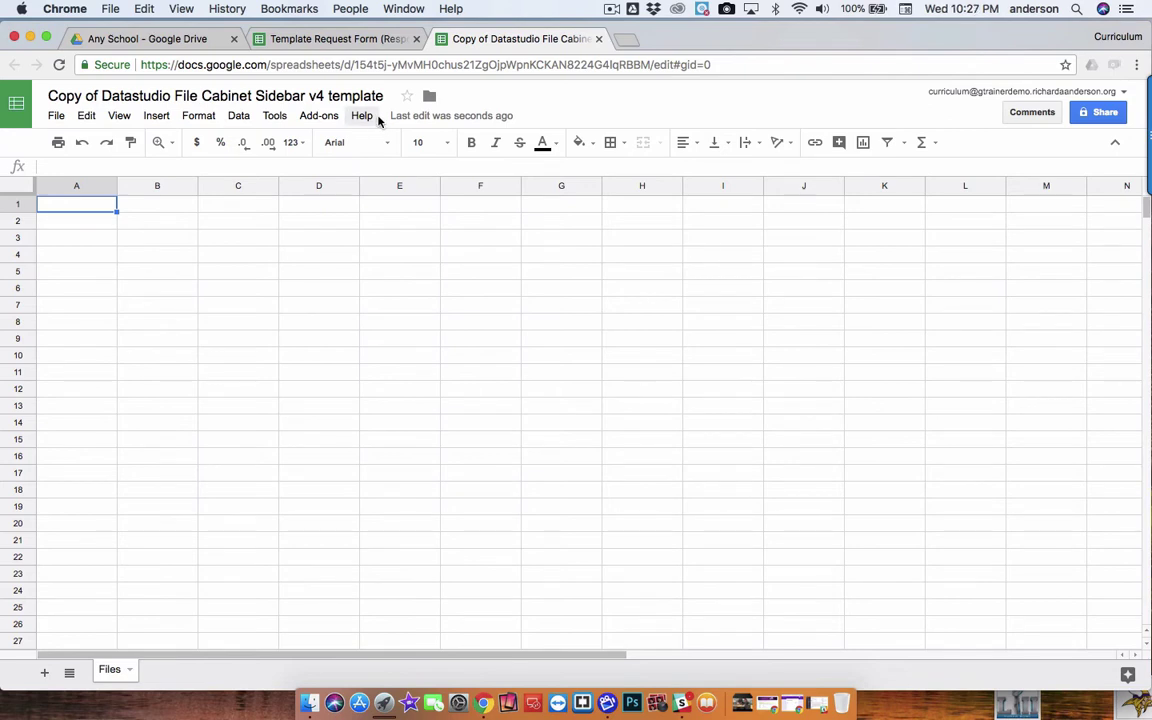
{"action": "left_click", "coordinate": [420, 116]}
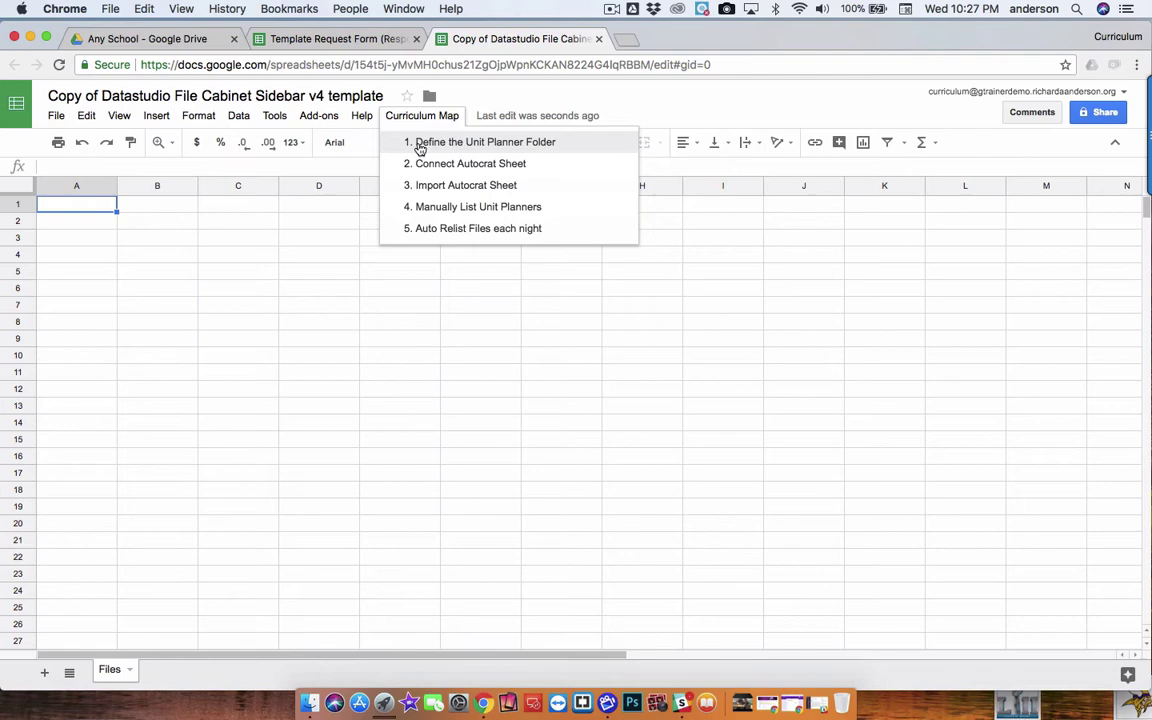
Run '1. Define the Unit Planner Folder' and authorise the script with the admin account
{"action": "left_click", "coordinate": [455, 145]}
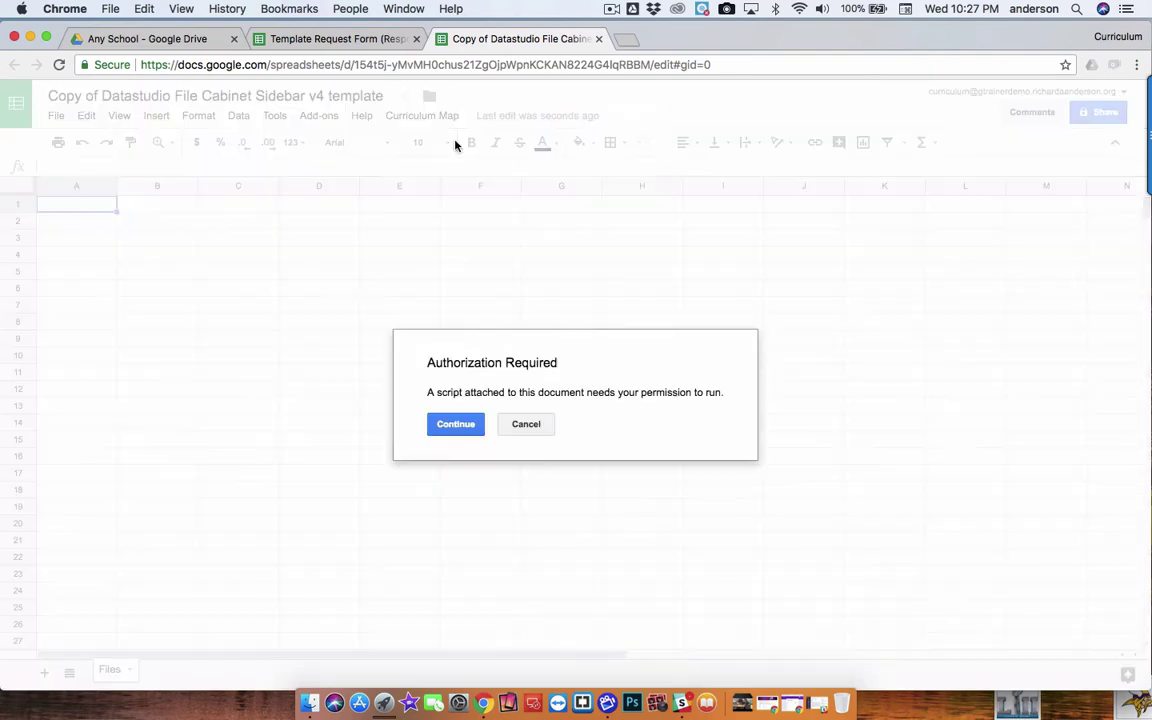
{"action": "left_click", "coordinate": [470, 428]}
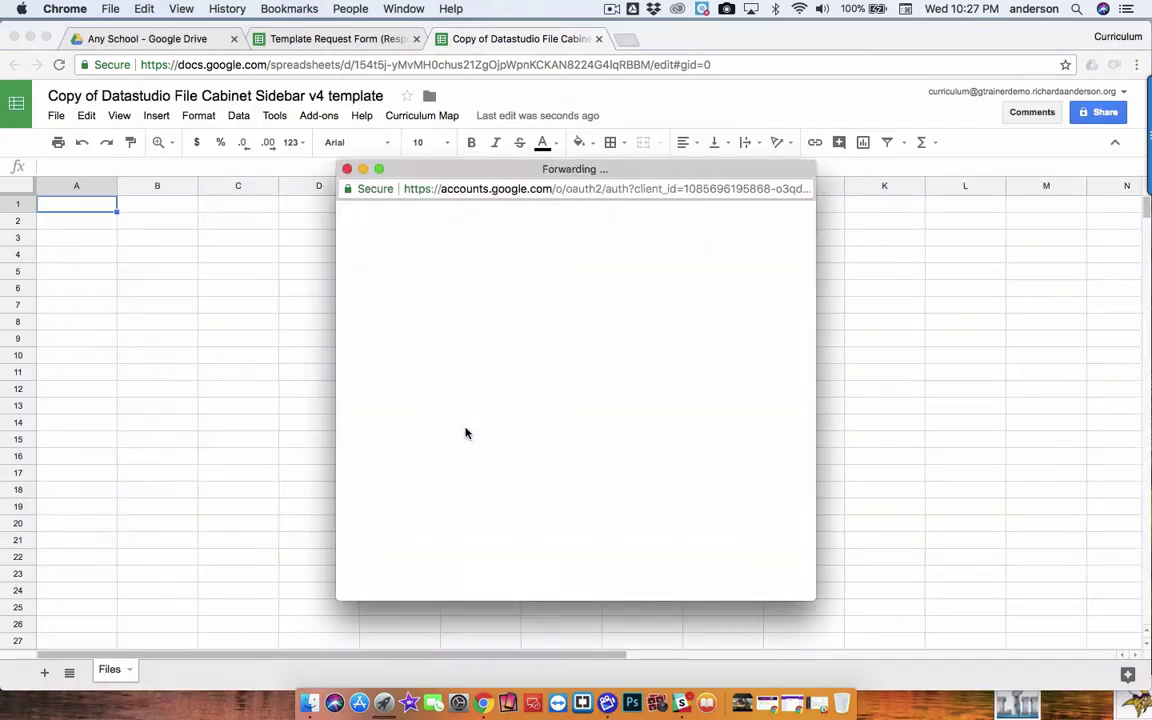
{"action": "left_click", "coordinate": [566, 386]}
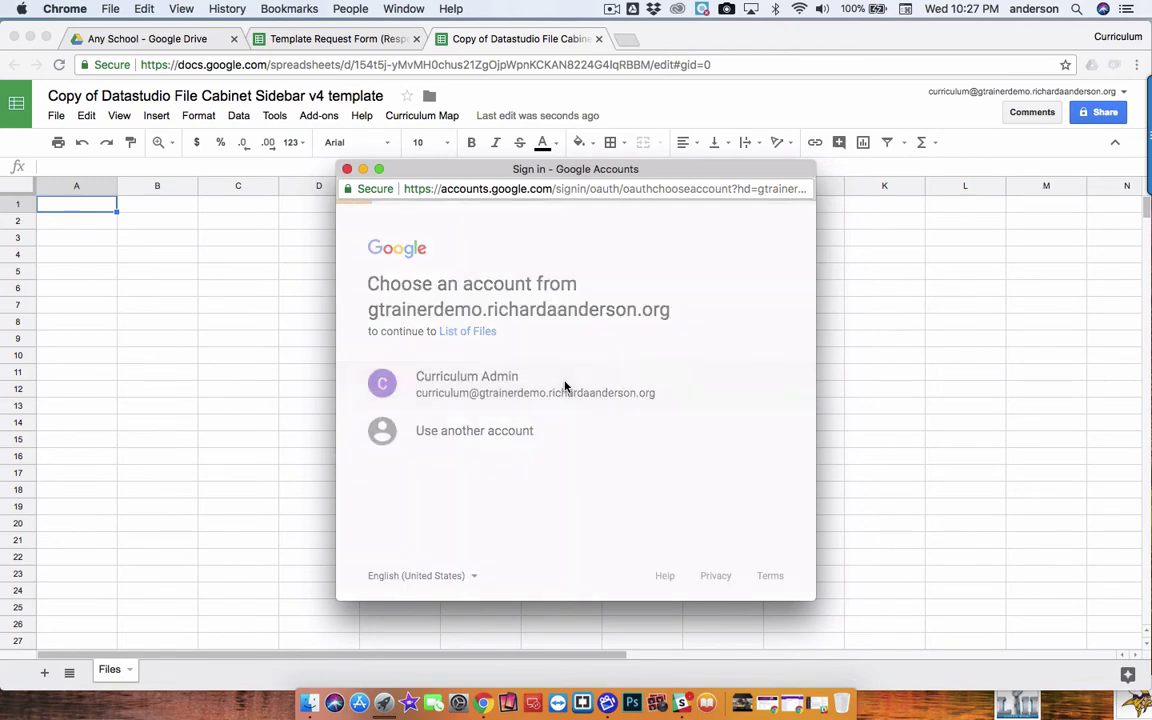
{"action": "scroll", "coordinate": [566, 386], "scroll_direction": "down", "scroll_amount": 3}
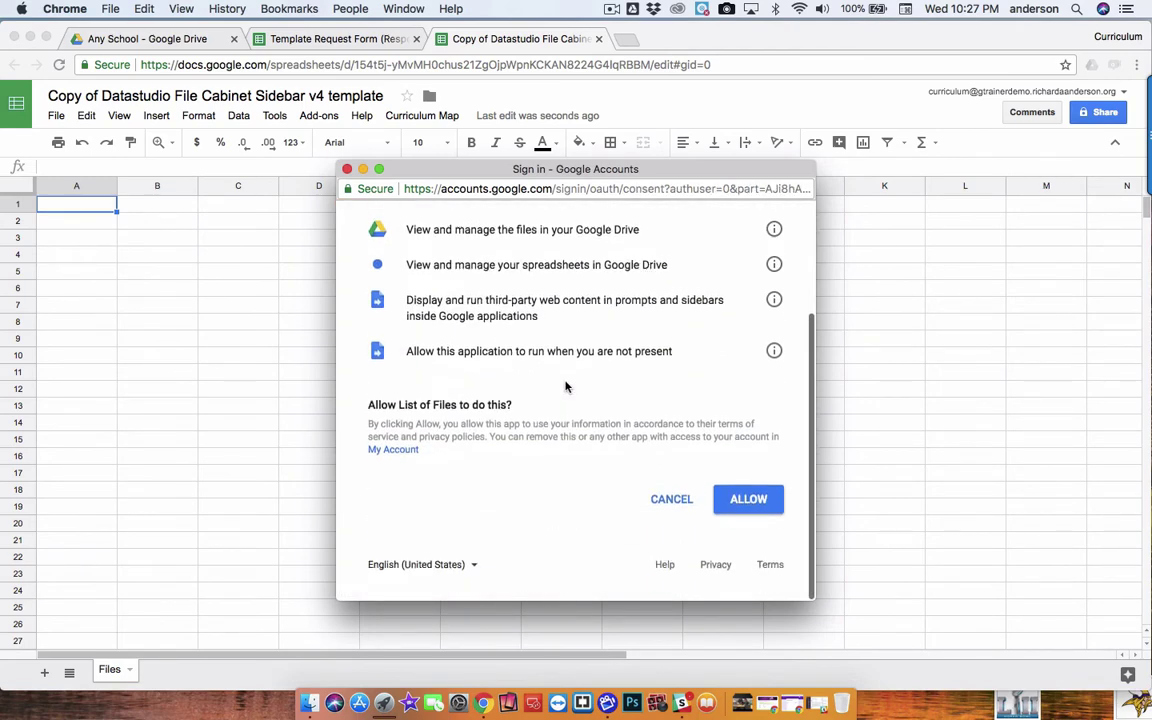
{"action": "left_click", "coordinate": [765, 511]}
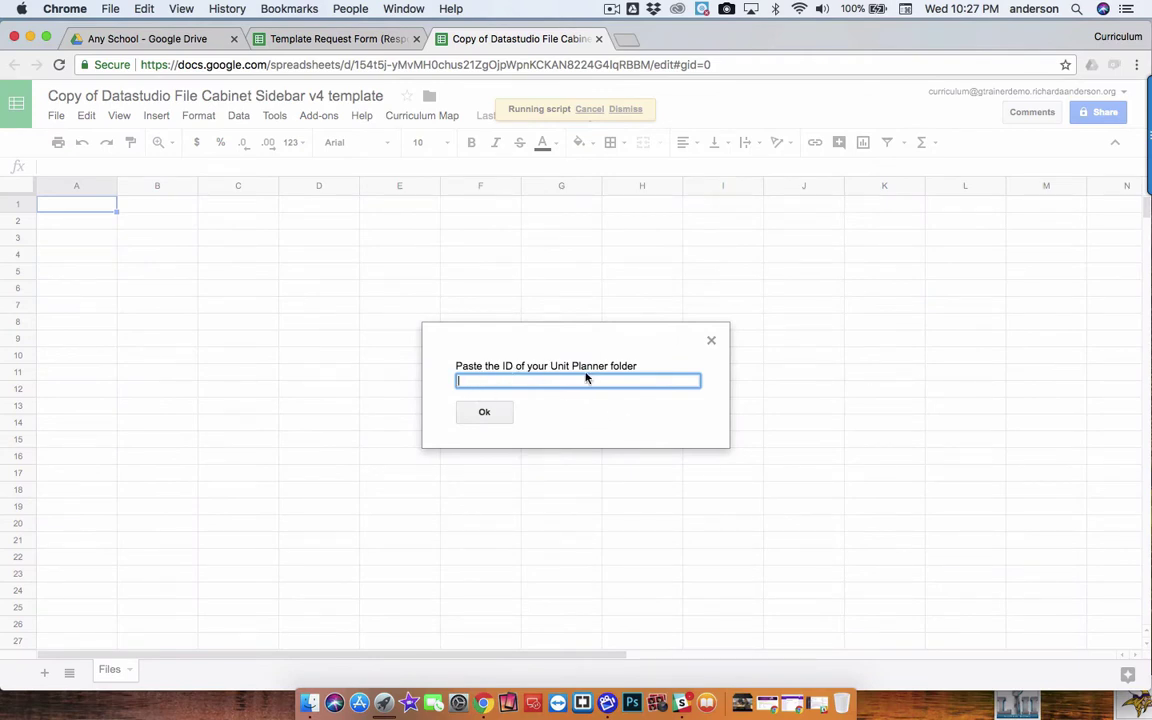
Open the Unit Planners folder in Any School and select its folder ID from the web address
{"action": "left_click", "coordinate": [132, 39]}
{"action": "double_click", "coordinate": [288, 549]}
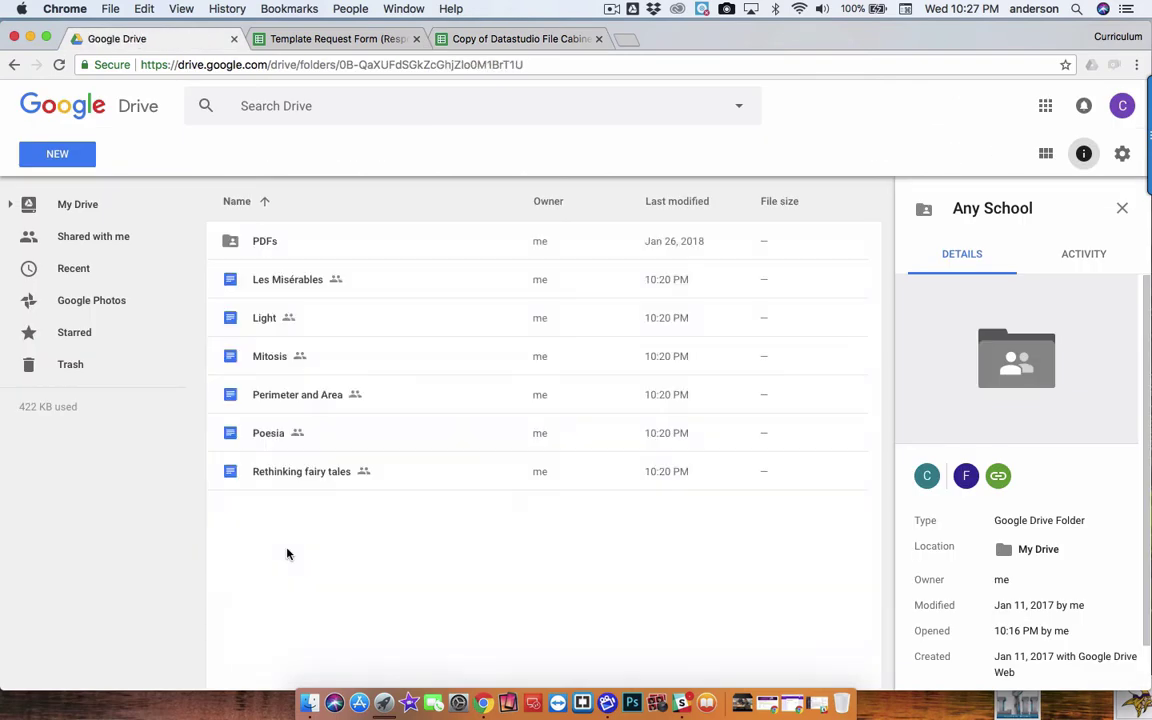
{"action": "left_click", "coordinate": [333, 64]}
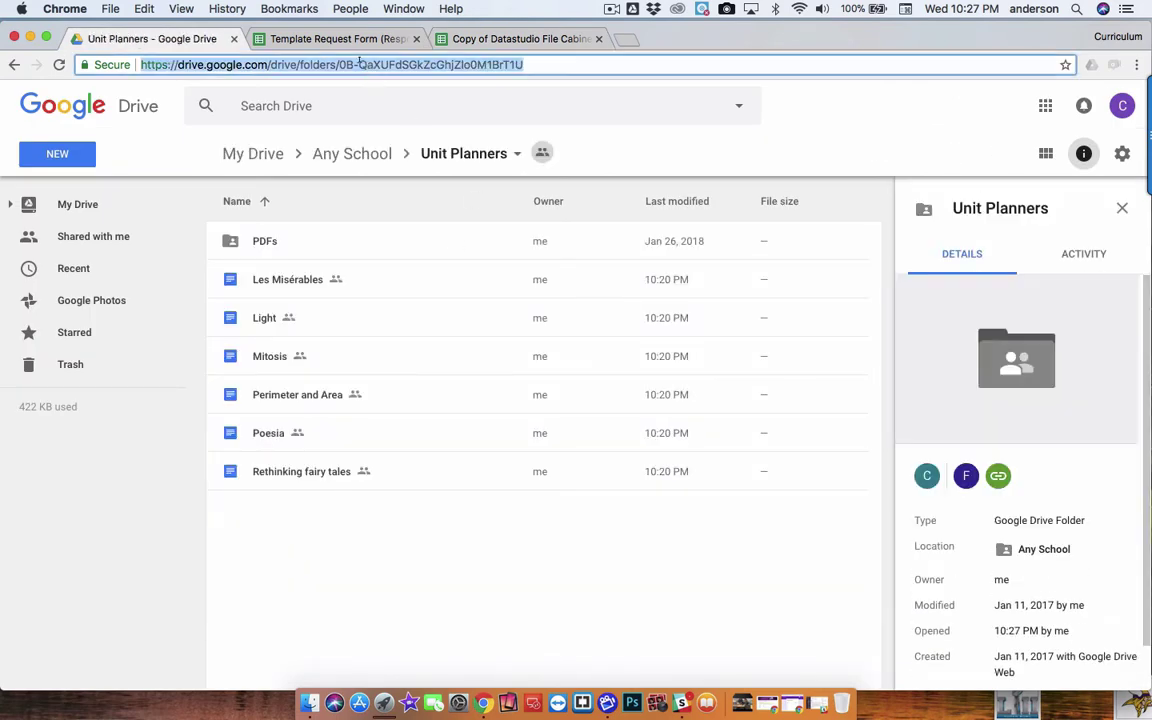
{"action": "left_click", "coordinate": [333, 64]}
{"action": "left_click_drag", "start_coordinate": [341, 62], "coordinate": [540, 60]}
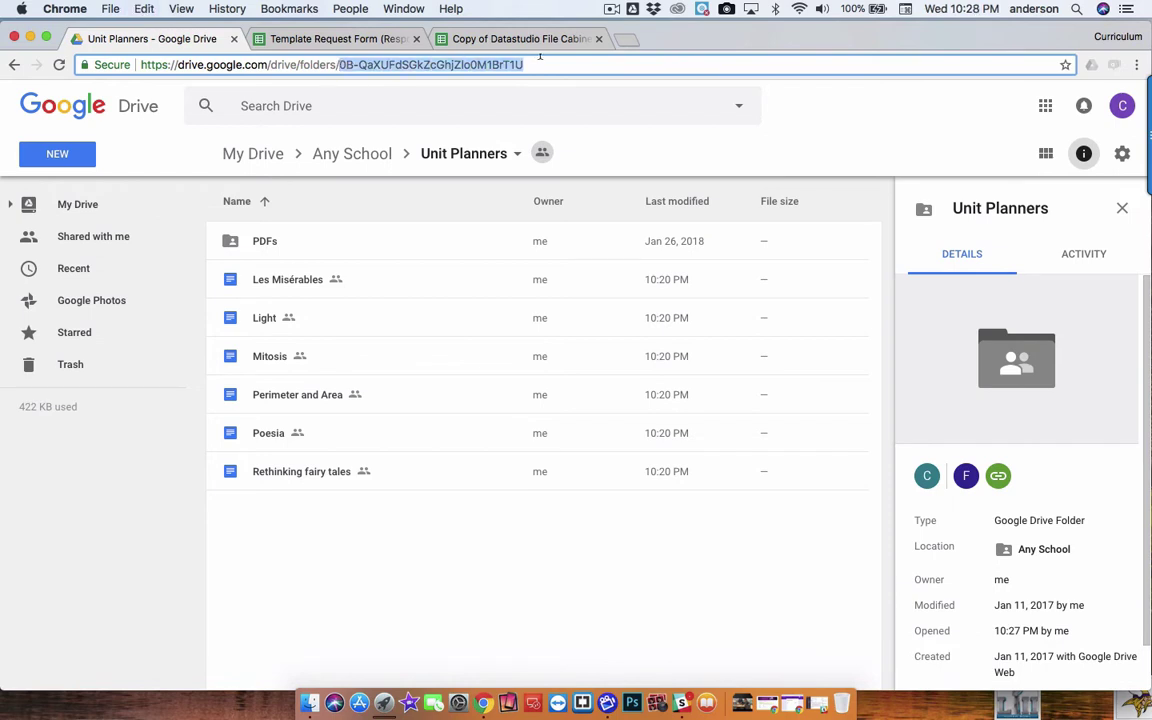
Paste the Unit Planners folder ID into the script's prompt and confirm with Ok
{"action": "left_click", "coordinate": [505, 38]}
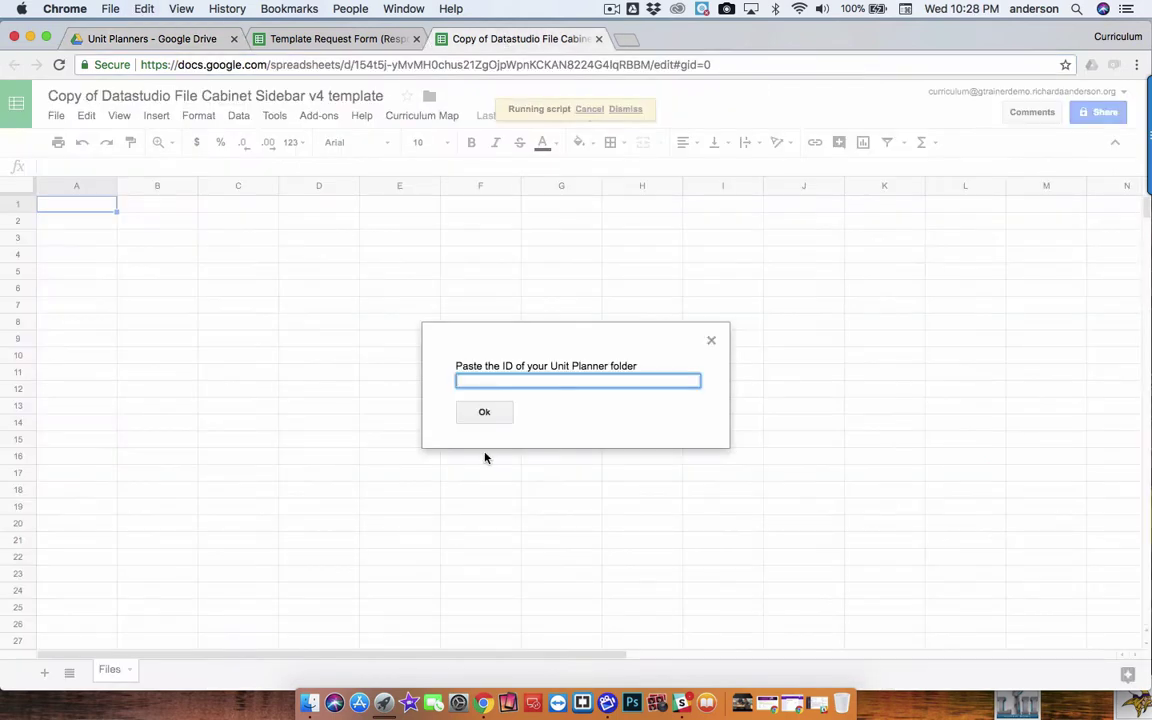
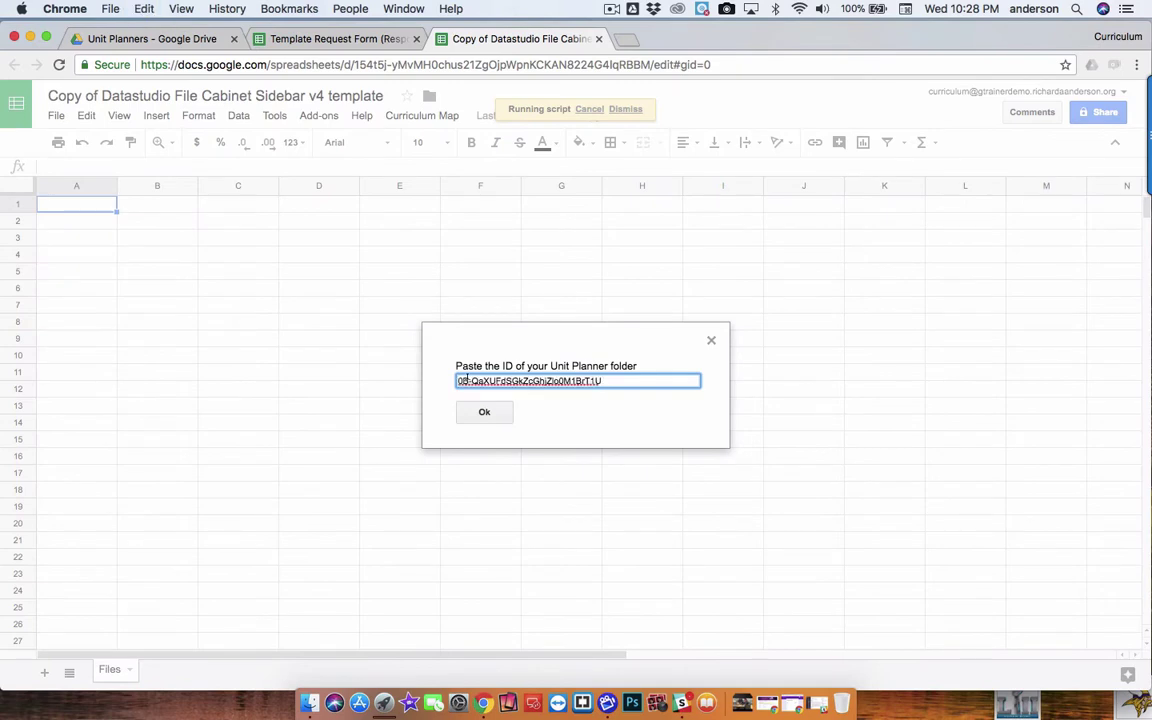
{"action": "left_click", "coordinate": [486, 413]}
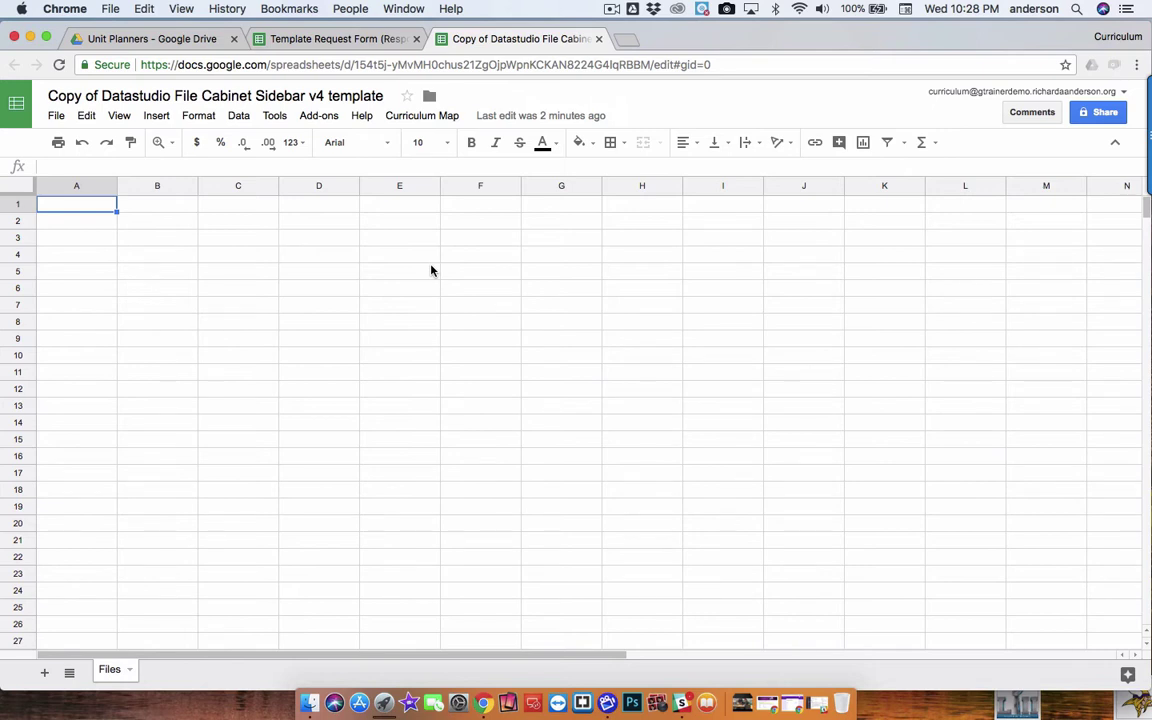
Open the List of Files script project and check SOURCE_PARENT_FOLDER_KEY under Script properties
{"action": "left_click", "coordinate": [276, 117]}
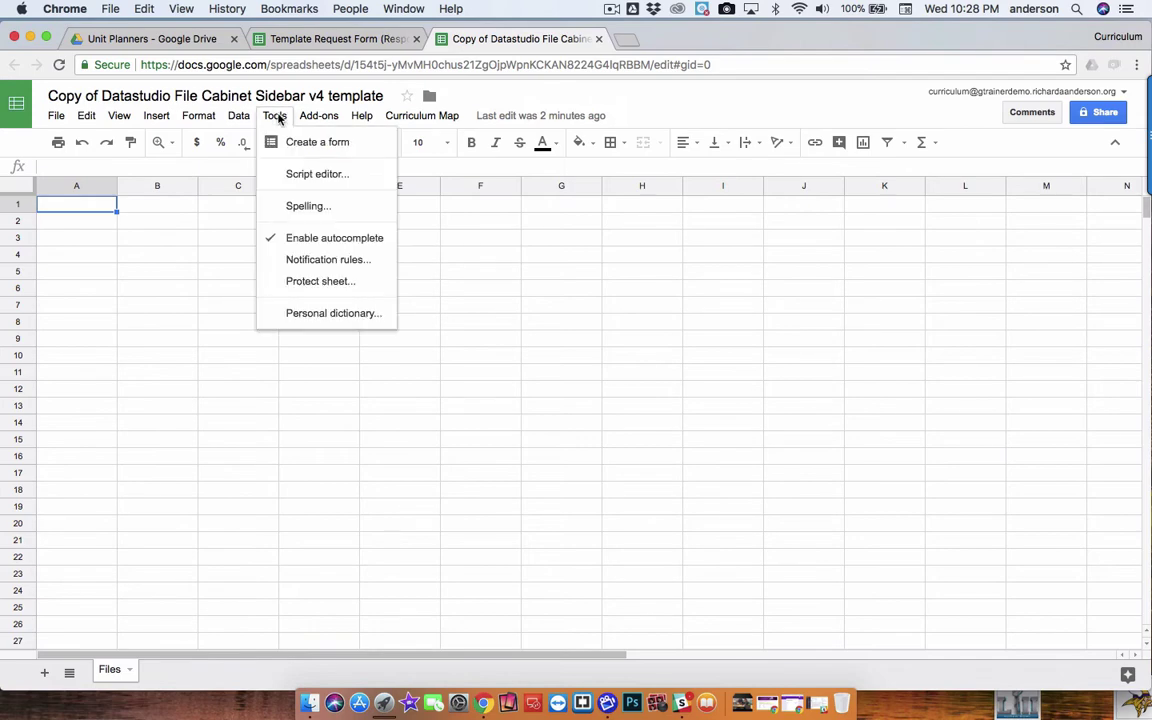
{"action": "left_click", "coordinate": [305, 175]}
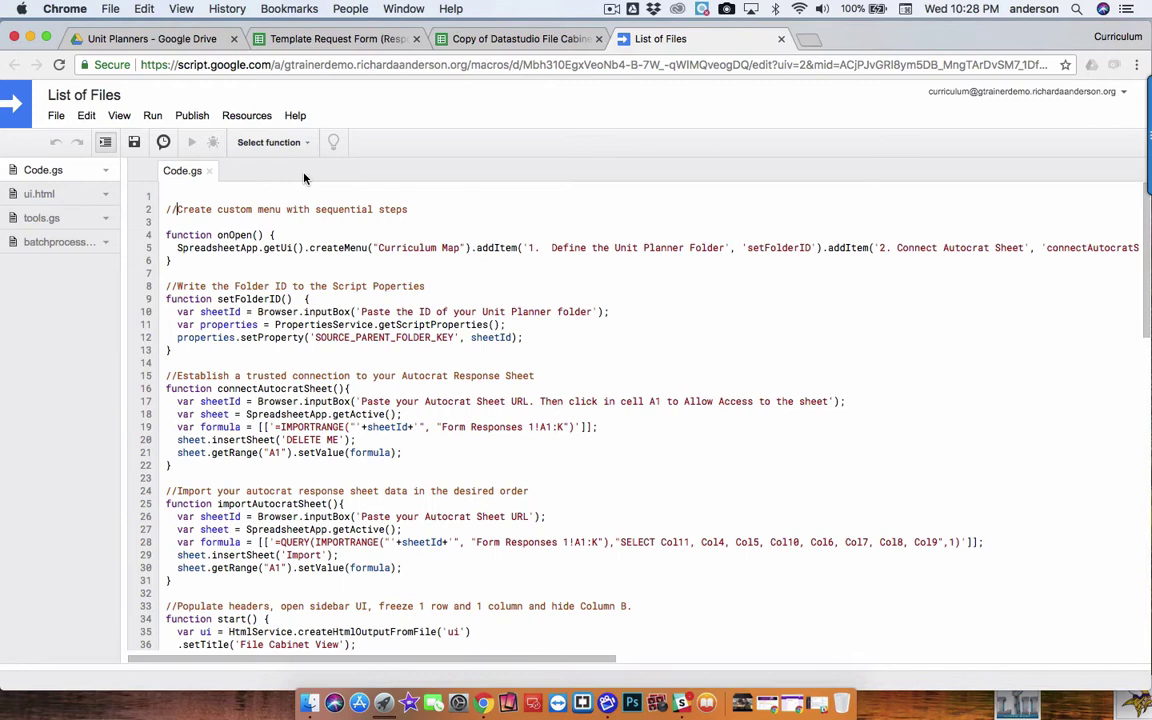
{"action": "left_click", "coordinate": [56, 117]}
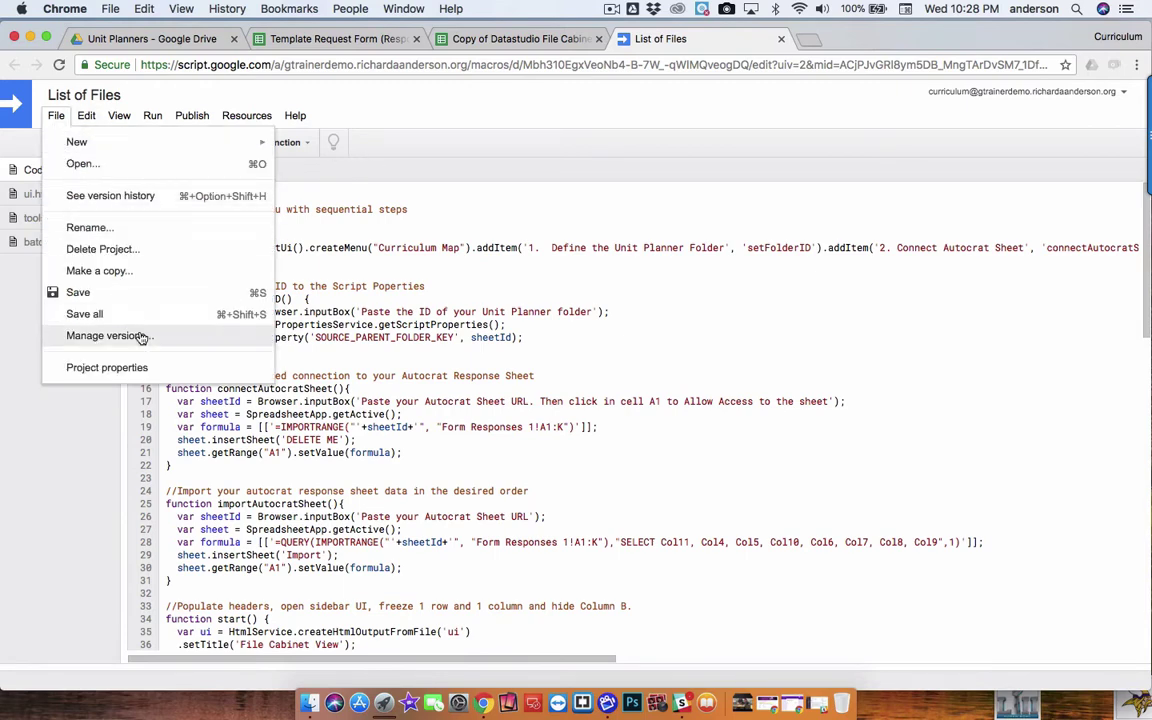
{"action": "left_click", "coordinate": [107, 368]}
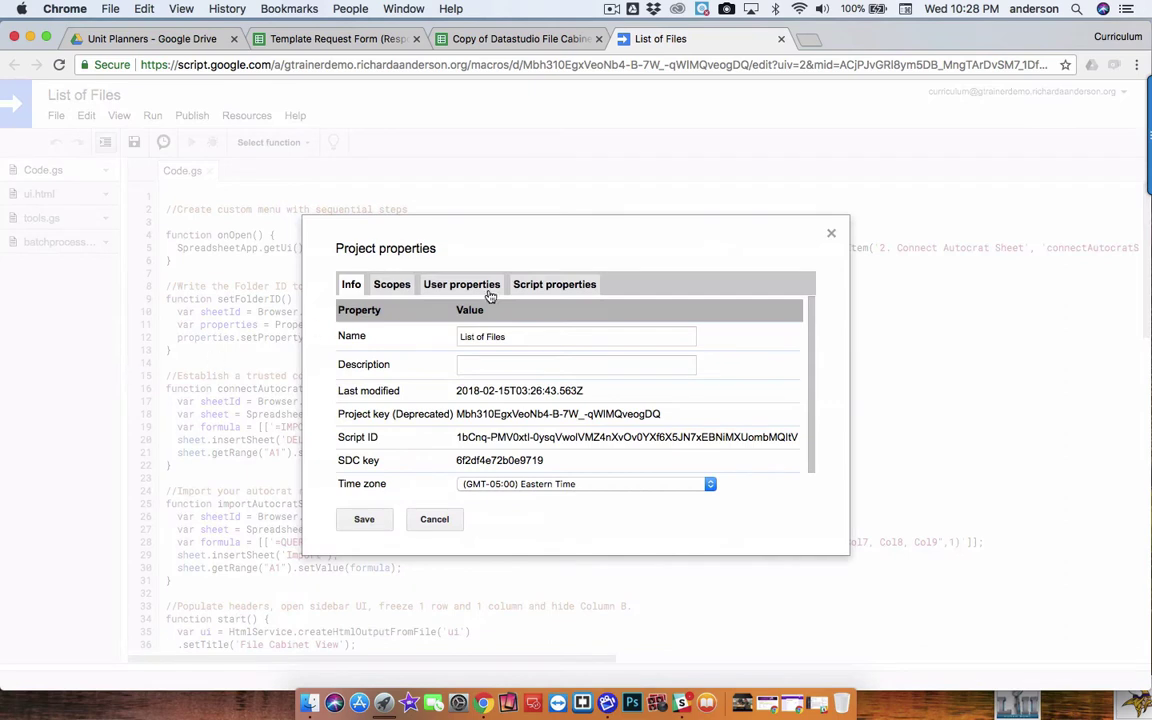
{"action": "left_click", "coordinate": [554, 286]}
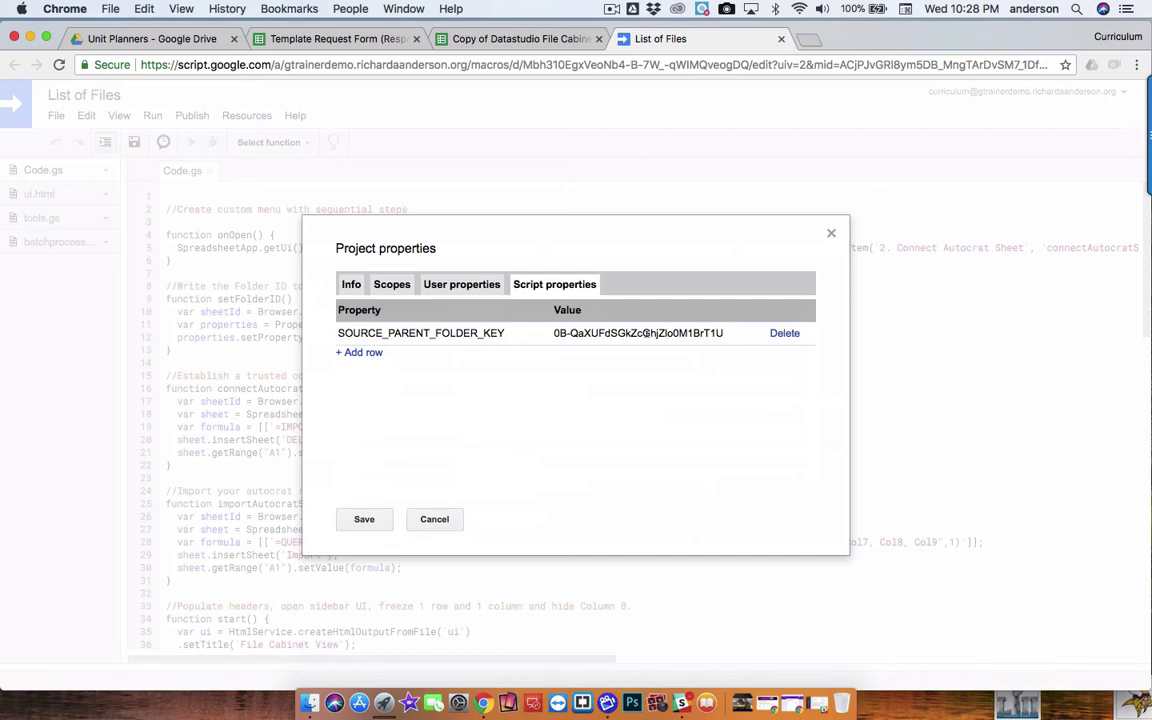
{"action": "left_click", "coordinate": [436, 519]}
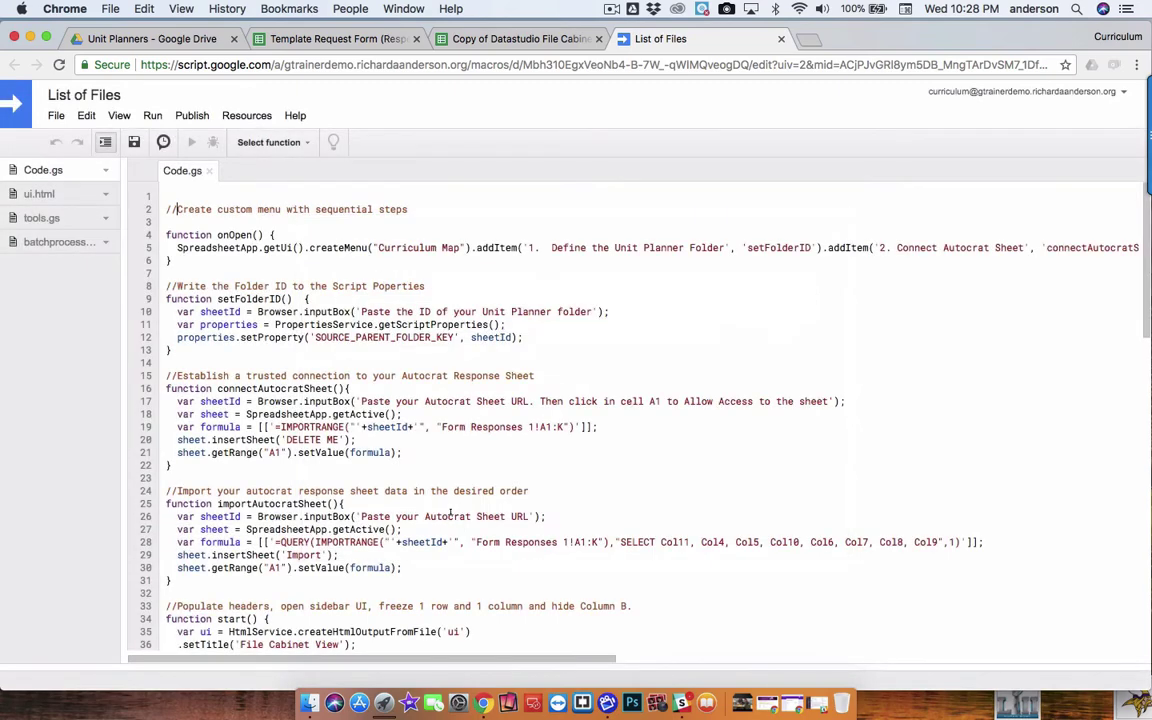
{"action": "left_click", "coordinate": [176, 209]}
{"action": "scroll", "coordinate": [389, 486], "scroll_direction": "down", "scroll_amount": 2}
{"action": "scroll", "coordinate": [389, 486], "scroll_direction": "down", "scroll_amount": 1}
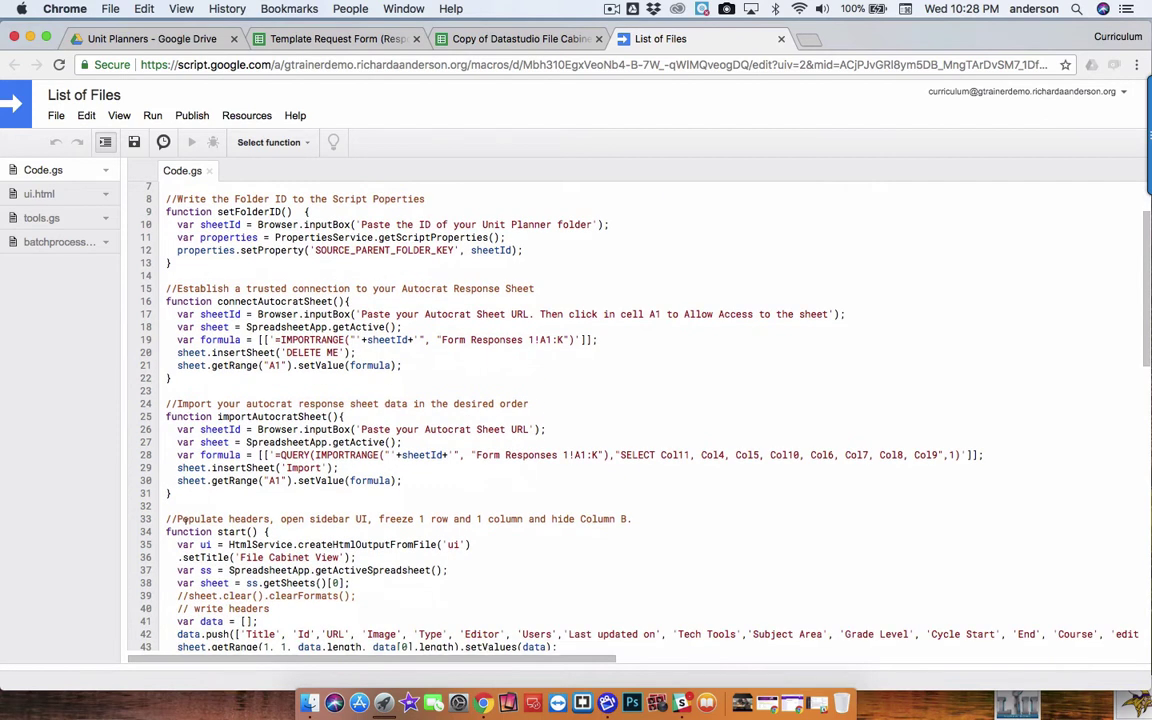
{"action": "scroll", "coordinate": [184, 519], "scroll_direction": "down", "scroll_amount": 4}
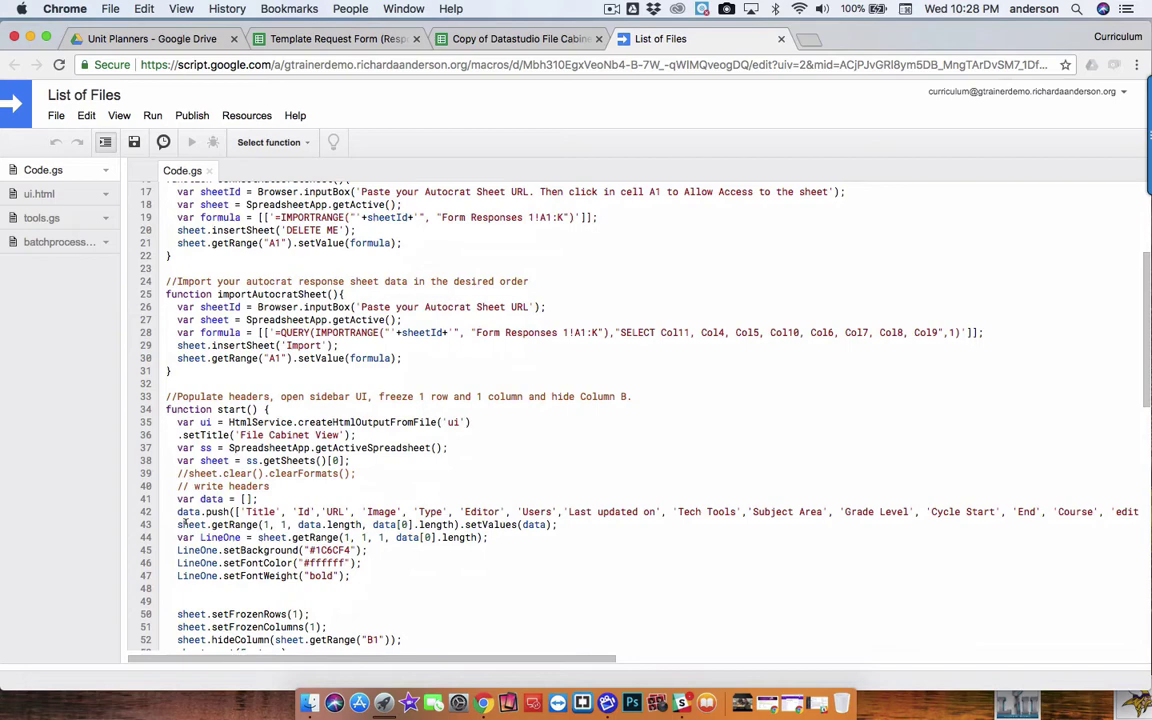
{"action": "scroll", "coordinate": [184, 521], "scroll_direction": "down", "scroll_amount": 6}
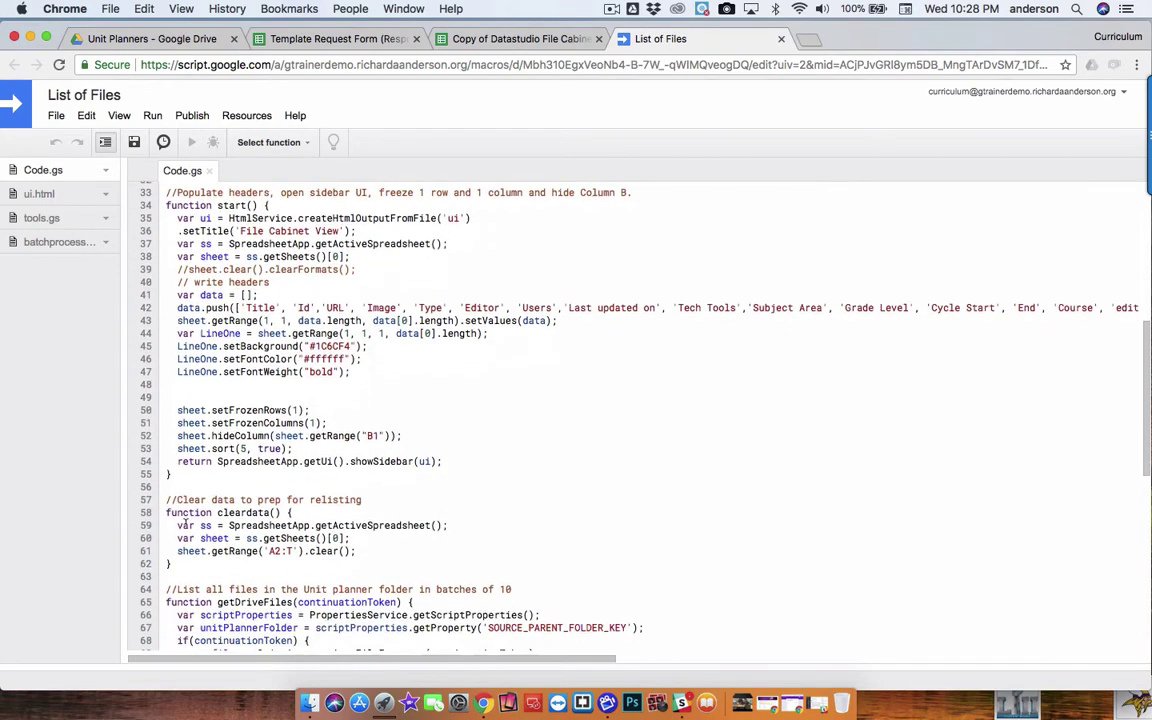
{"action": "scroll", "coordinate": [220, 577], "scroll_direction": "down", "scroll_amount": 7}
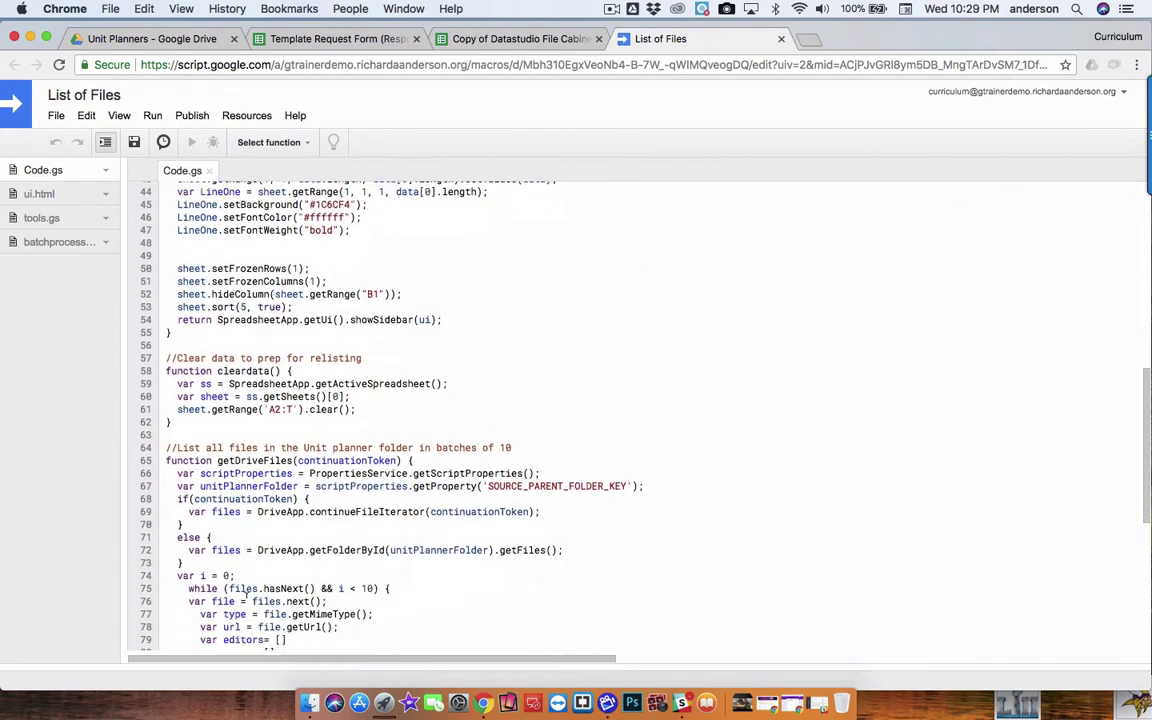
{"action": "scroll", "coordinate": [245, 591], "scroll_direction": "down", "scroll_amount": 8}
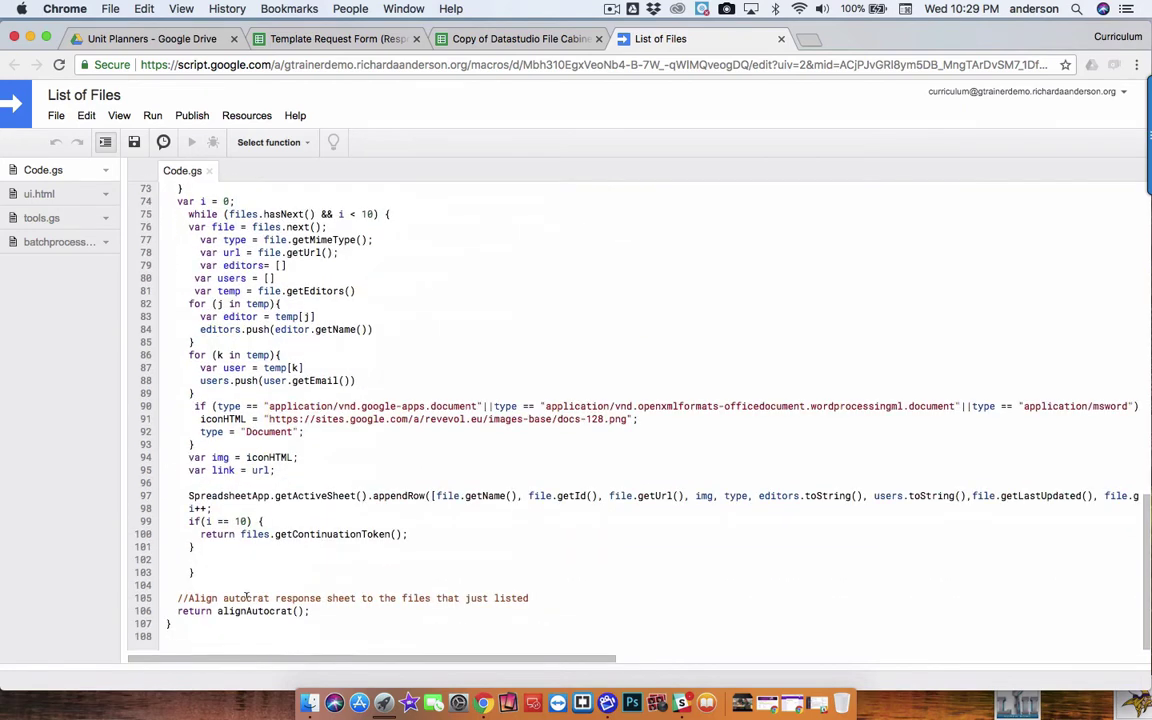
{"action": "scroll", "coordinate": [511, 232], "scroll_direction": "up", "scroll_amount": 20}
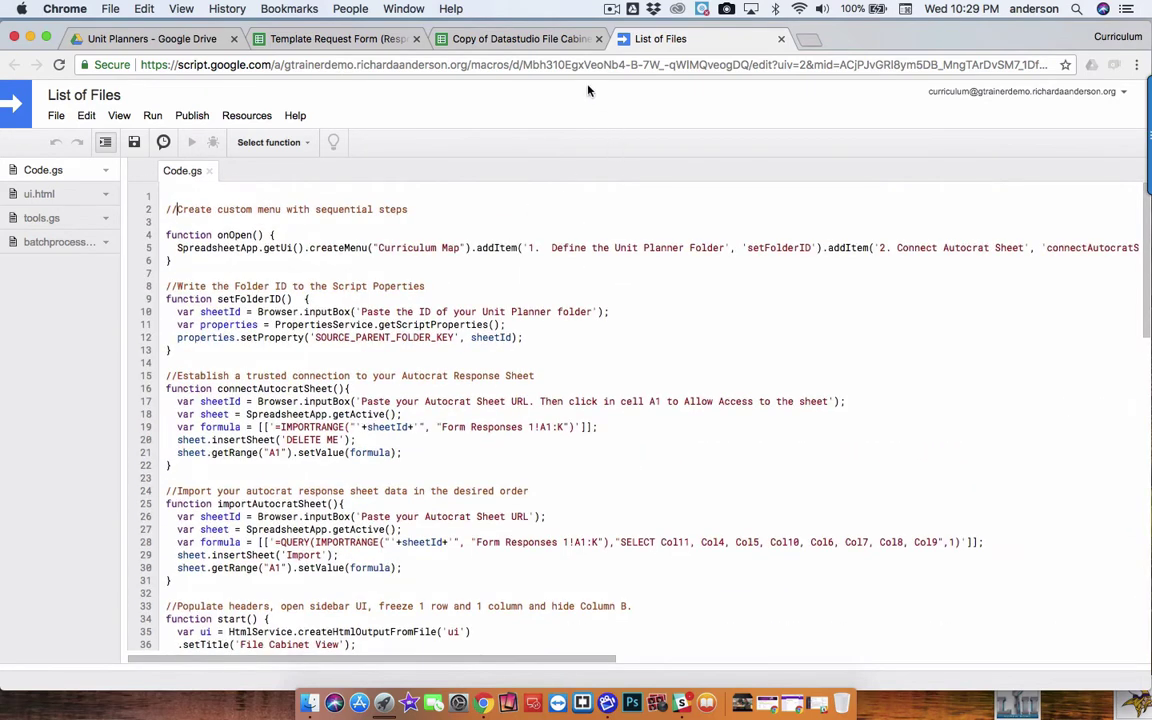
Run '2. Connect Autocrat Sheet' and supply the Template Request Form (Responses) spreadsheet URL
{"action": "left_click", "coordinate": [562, 40]}
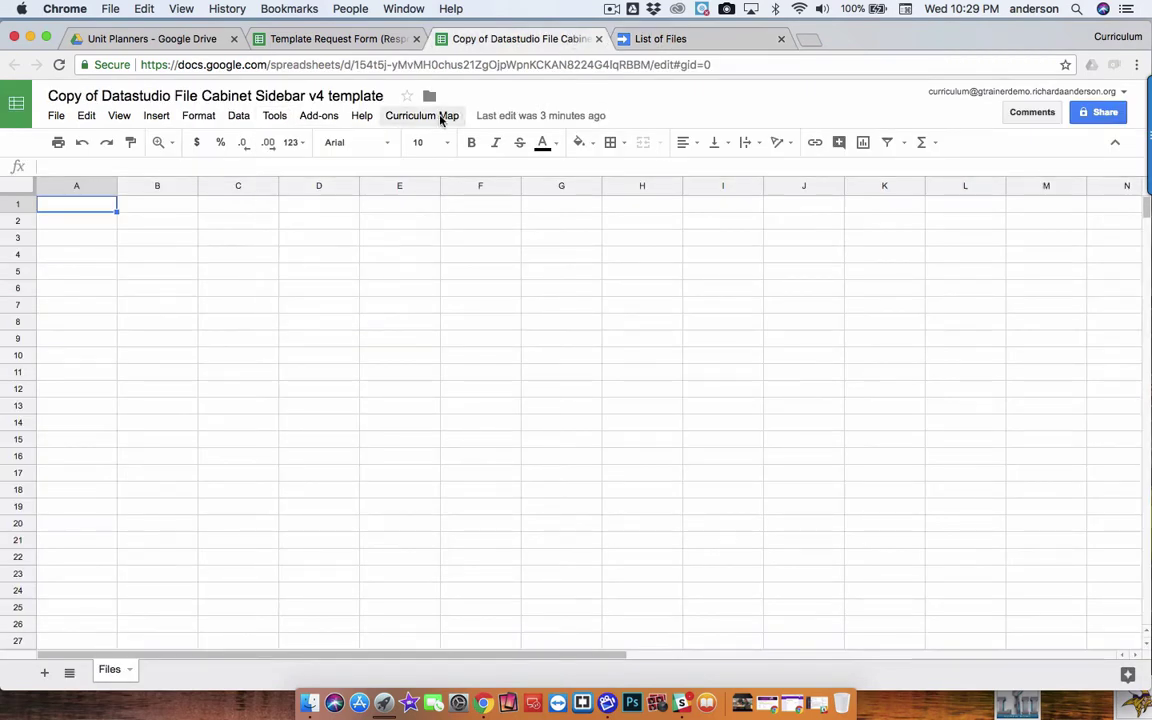
{"action": "left_click", "coordinate": [440, 117]}
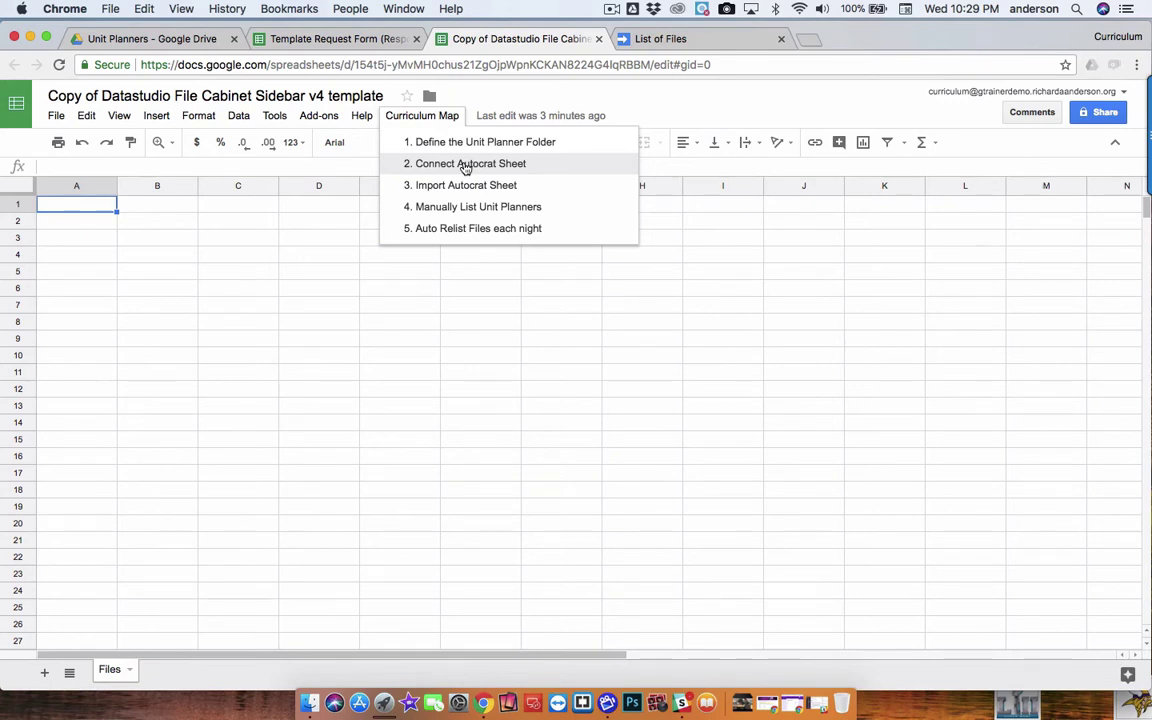
{"action": "left_click", "coordinate": [465, 164]}
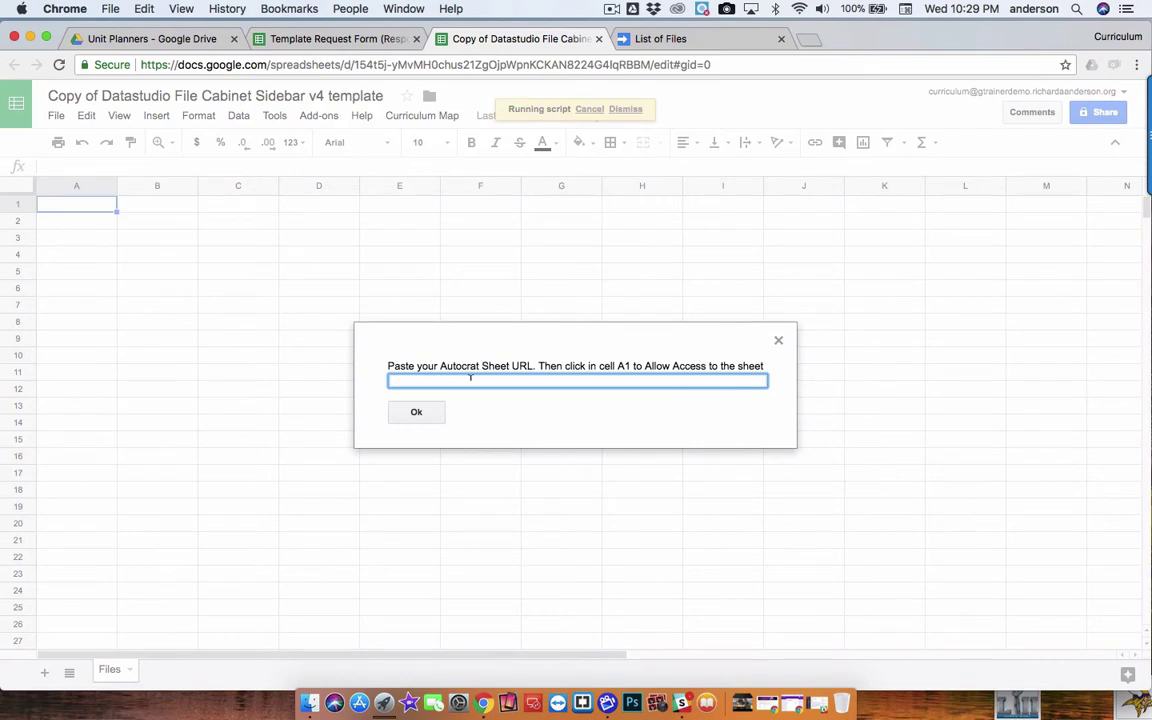
{"action": "left_click", "coordinate": [361, 39]}
{"action": "left_click", "coordinate": [352, 66]}
{"action": "key", "text": "cmd+c"}
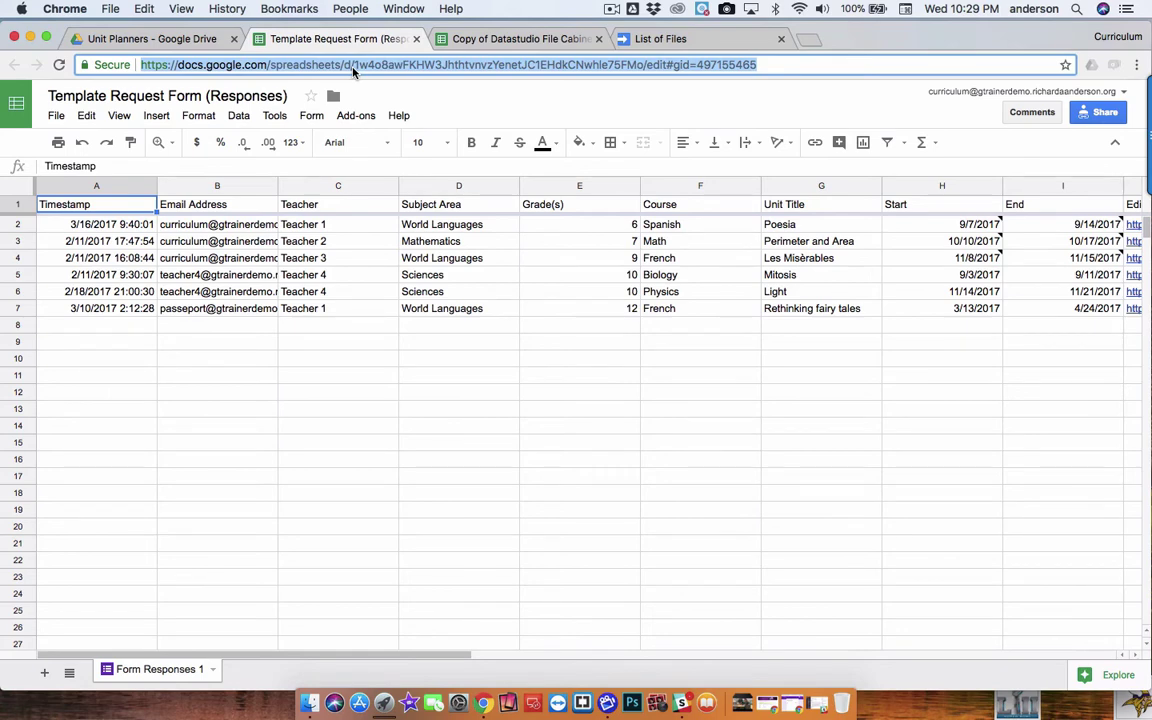
{"action": "left_click", "coordinate": [497, 39]}
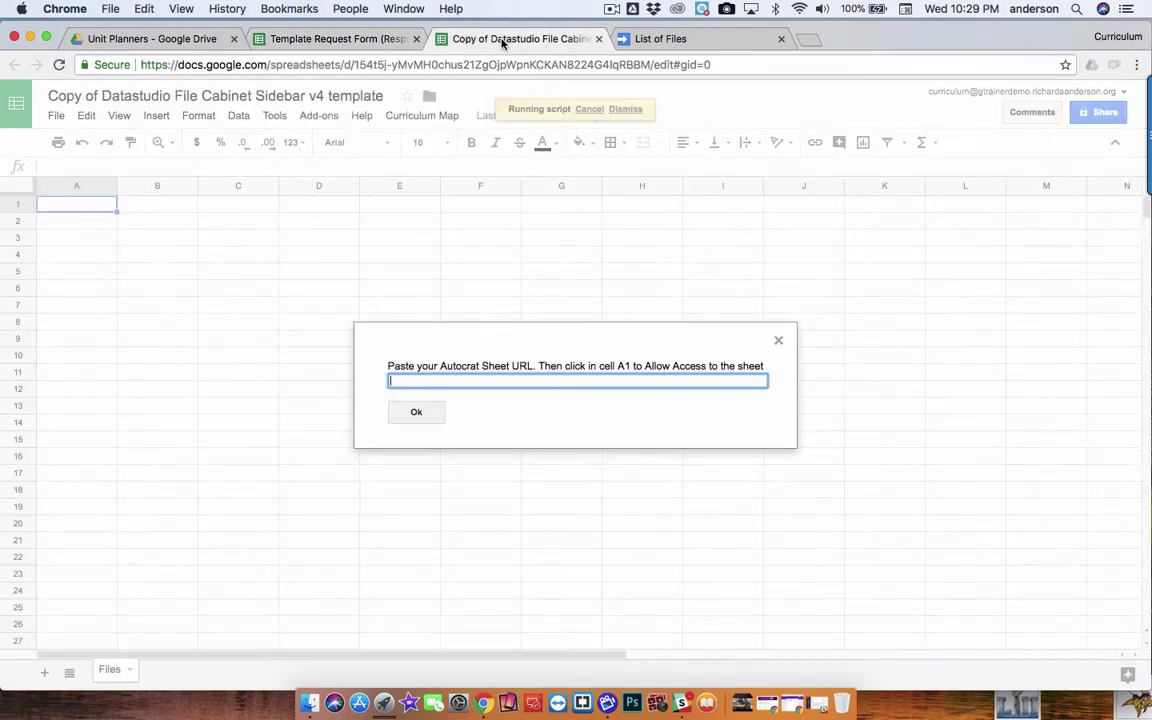
{"action": "key", "text": "cmd+v"}
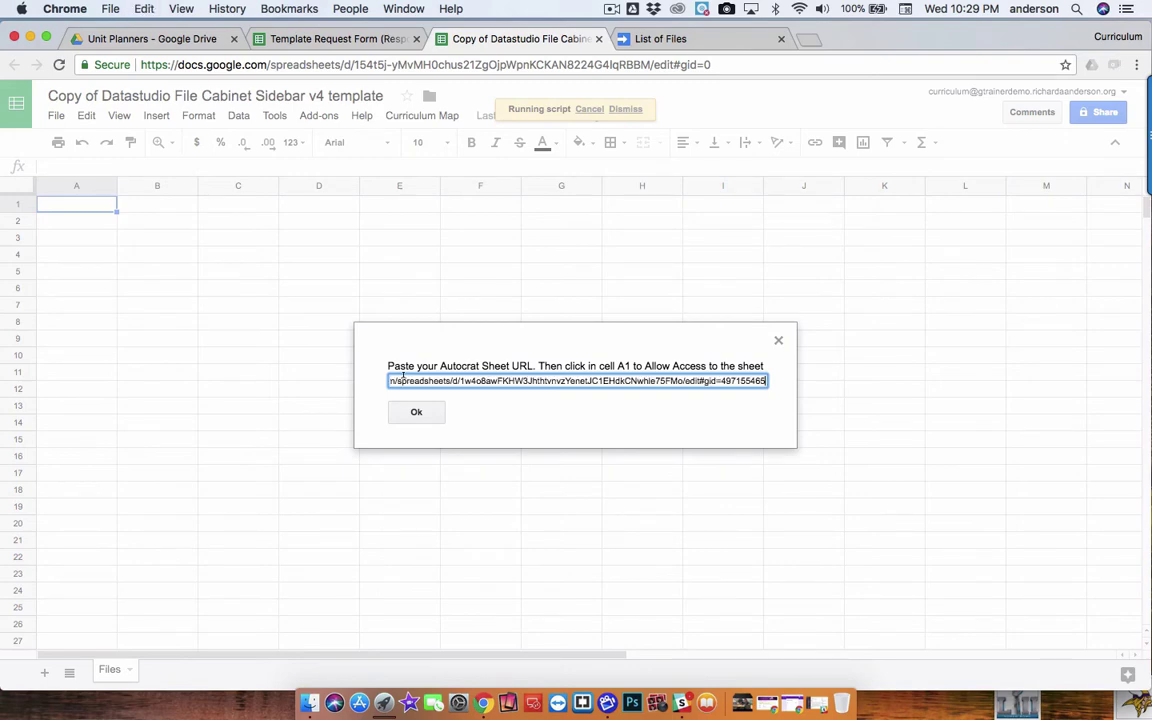
{"action": "left_click", "coordinate": [410, 414]}
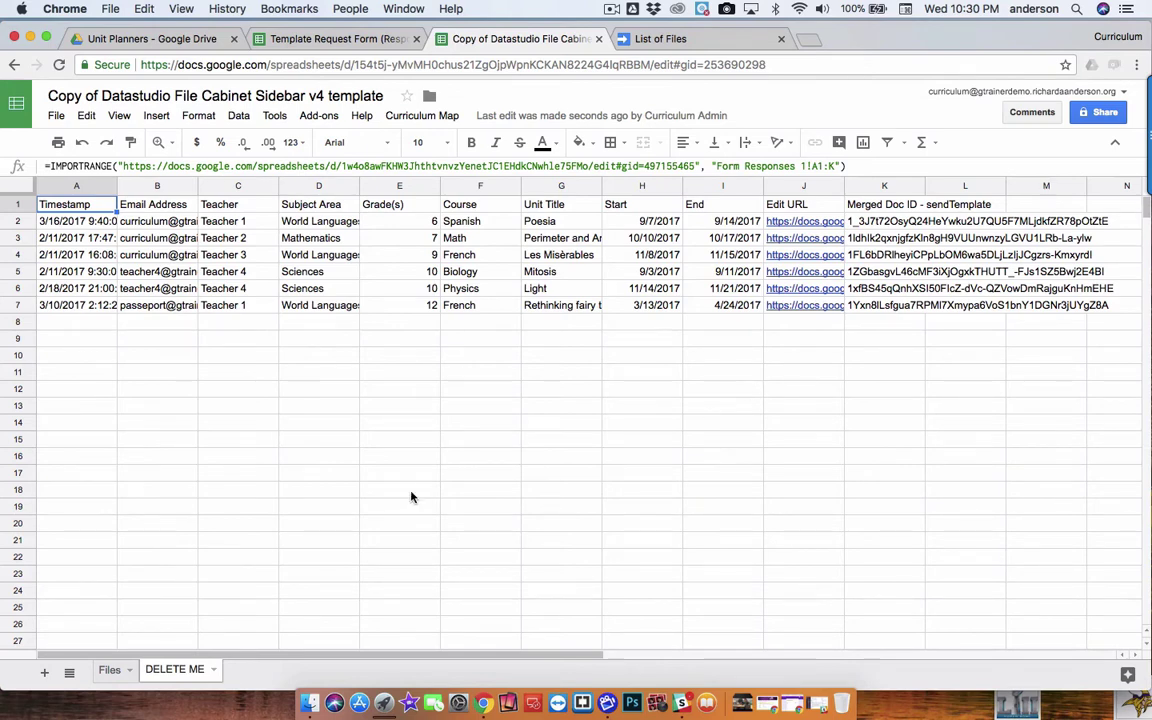
Delete the DELETE ME sheet and confirm the Heads up! warning with OK
{"action": "left_click", "coordinate": [213, 671]}
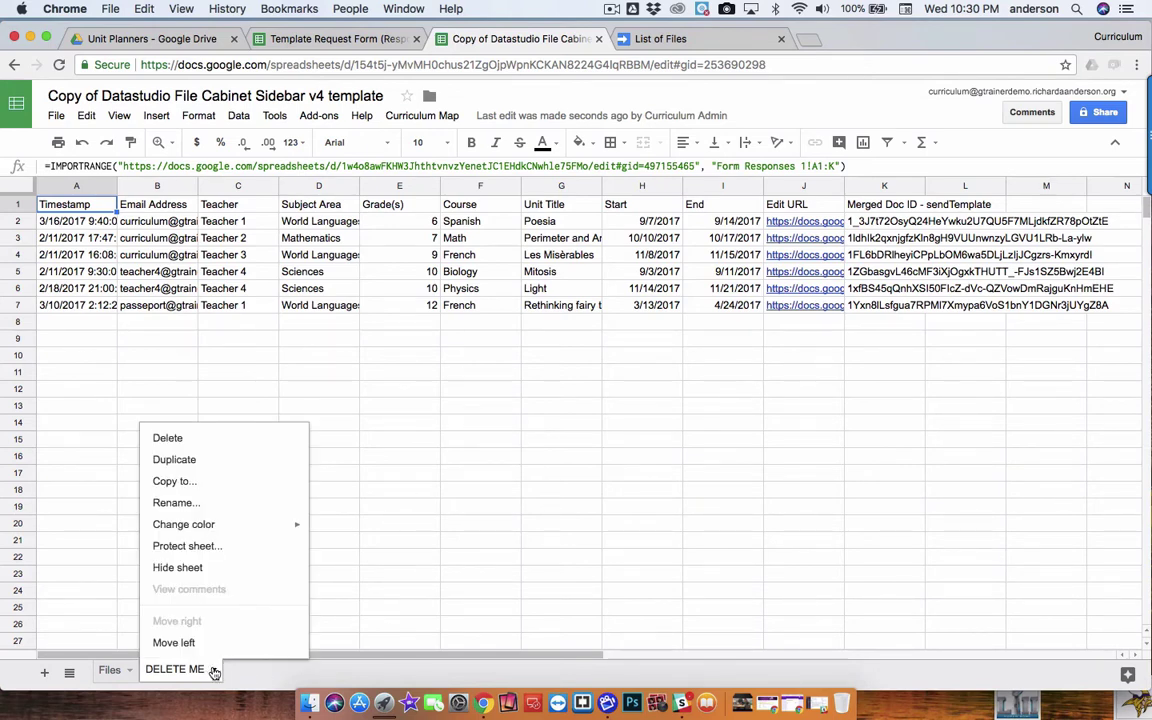
{"action": "left_click", "coordinate": [168, 440]}
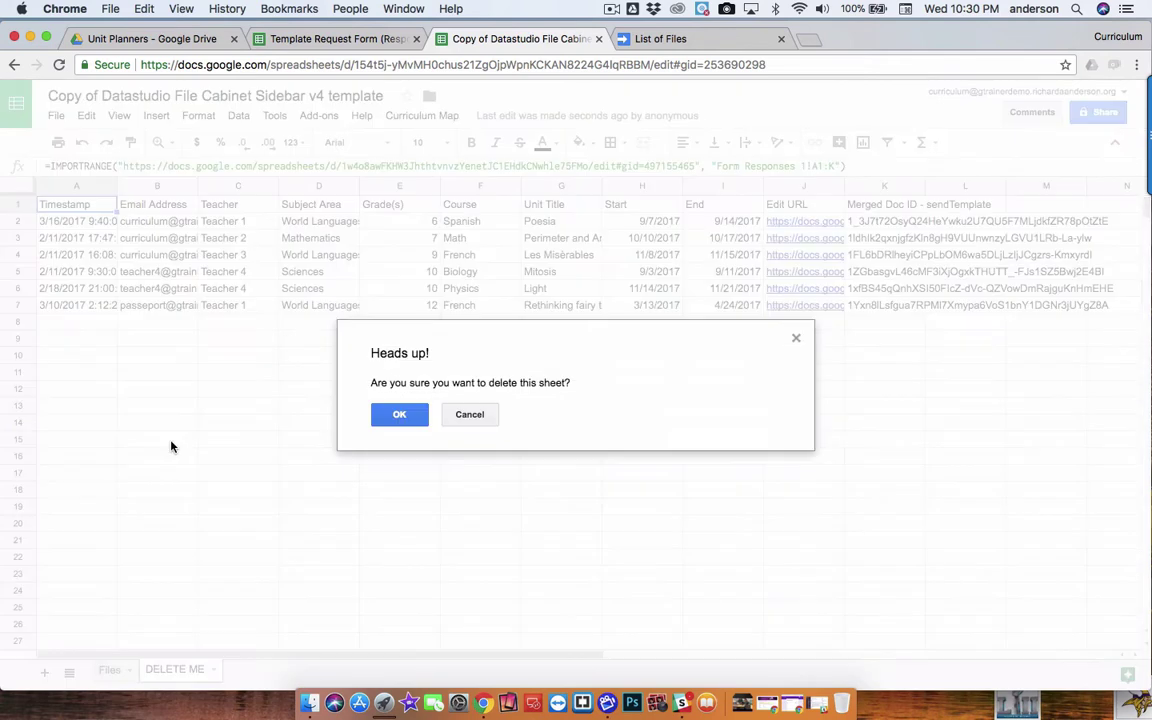
{"action": "left_click", "coordinate": [418, 418]}
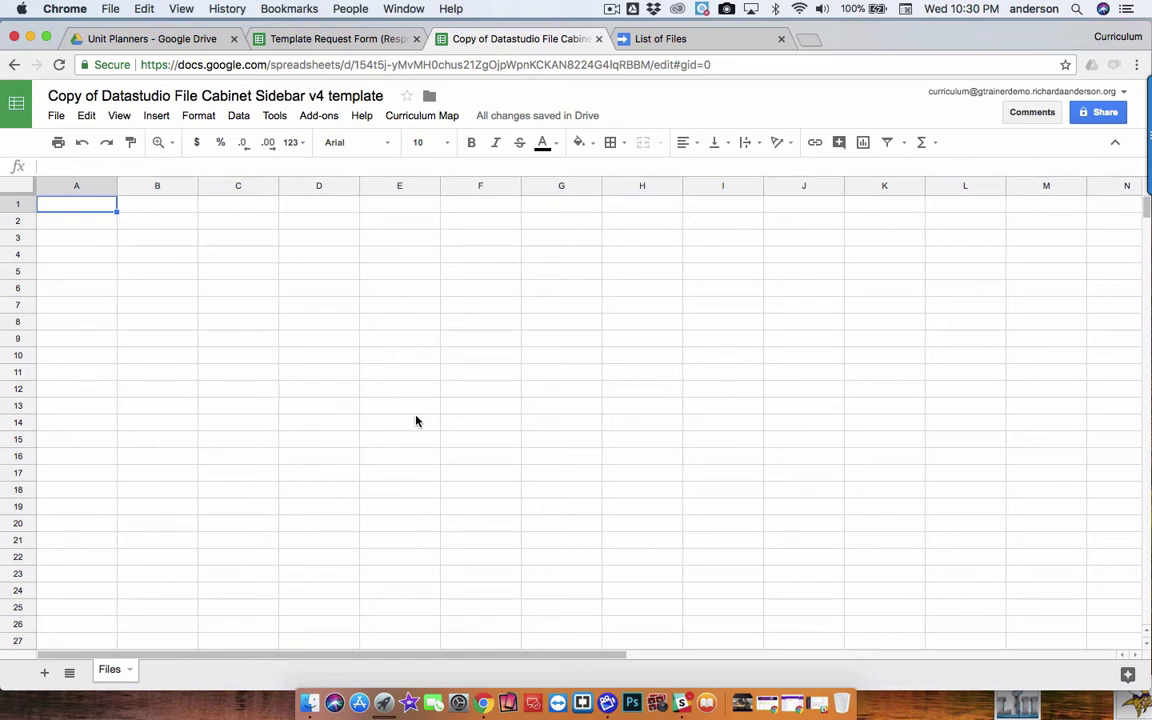
Run '3. Import Autocrat Sheet' and paste the responses sheet URL to build the Import sheet
{"action": "left_click", "coordinate": [432, 119]}
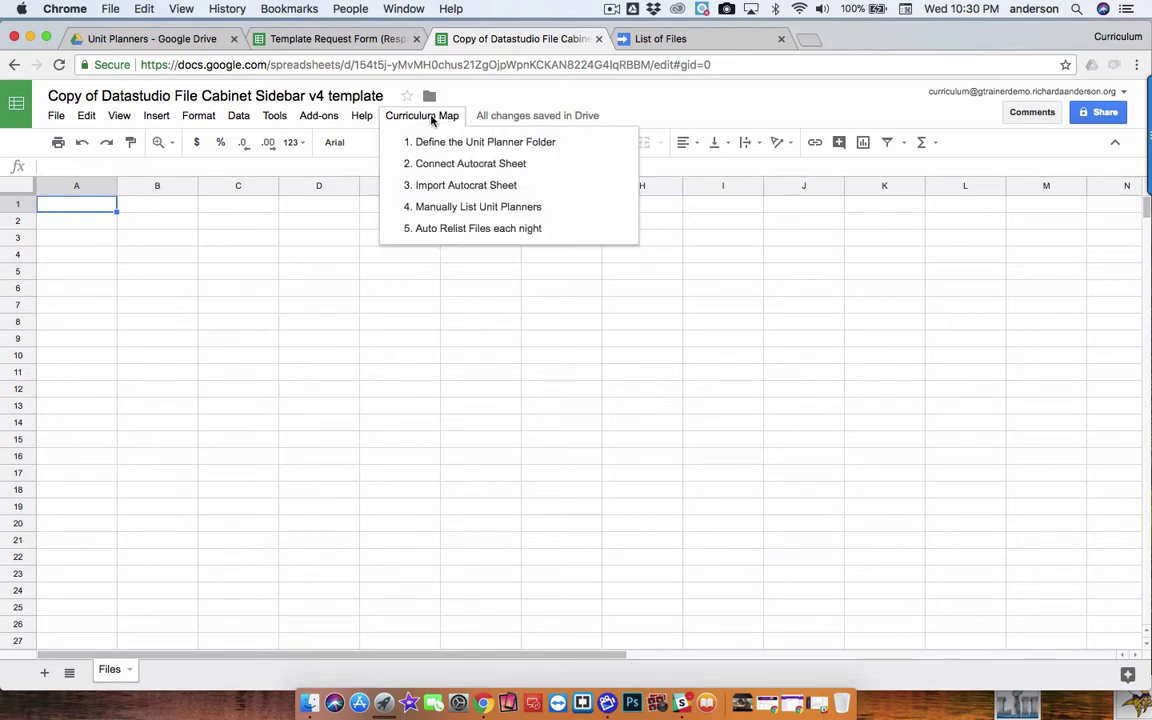
{"action": "left_click", "coordinate": [672, 40]}
{"action": "scroll", "coordinate": [418, 311], "scroll_direction": "down", "scroll_amount": 3}
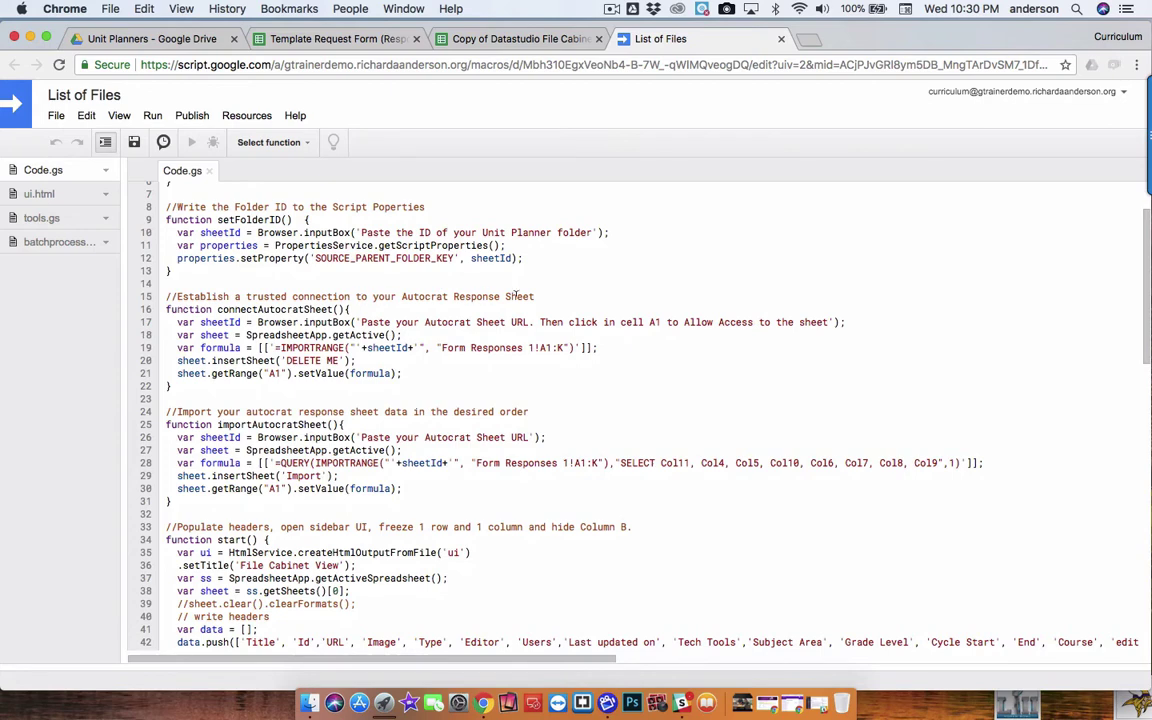
{"action": "left_click", "coordinate": [533, 39]}
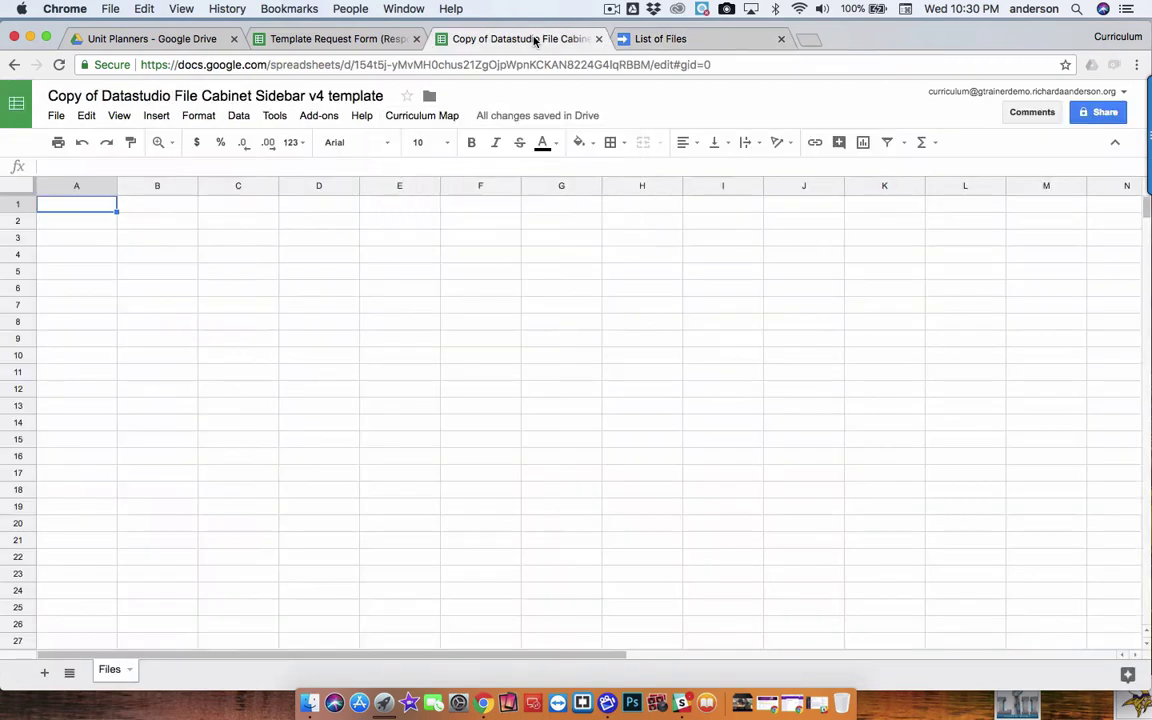
{"action": "left_click", "coordinate": [440, 116]}
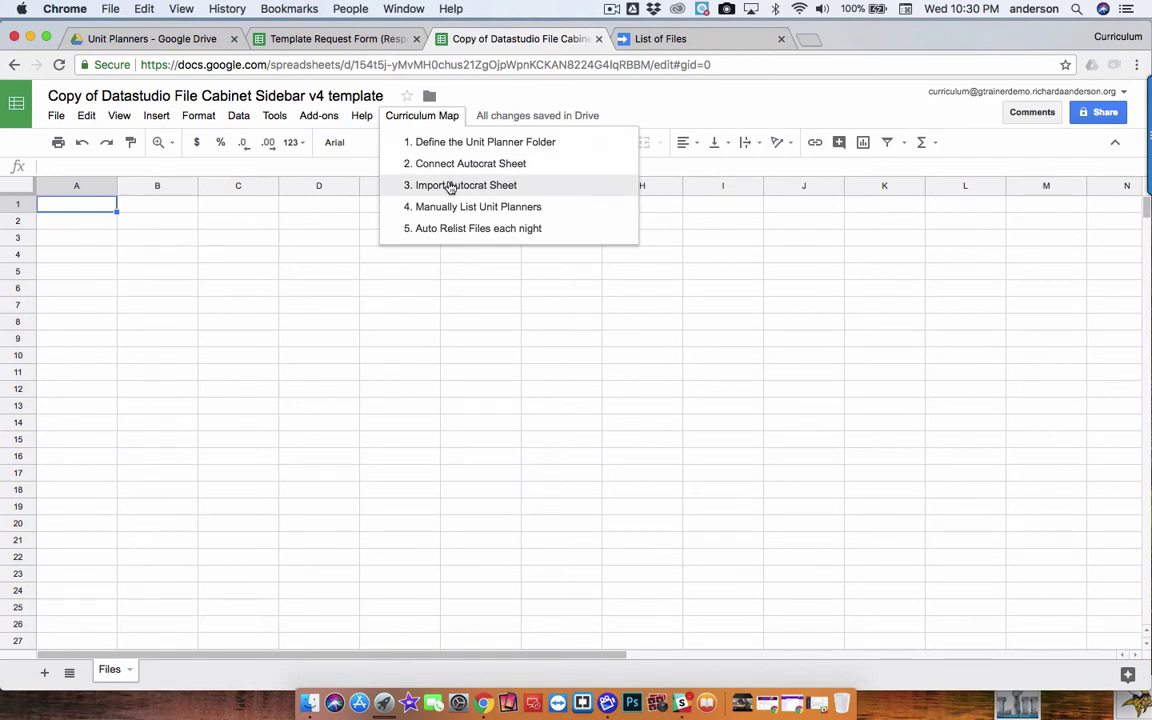
{"action": "left_click", "coordinate": [450, 187]}
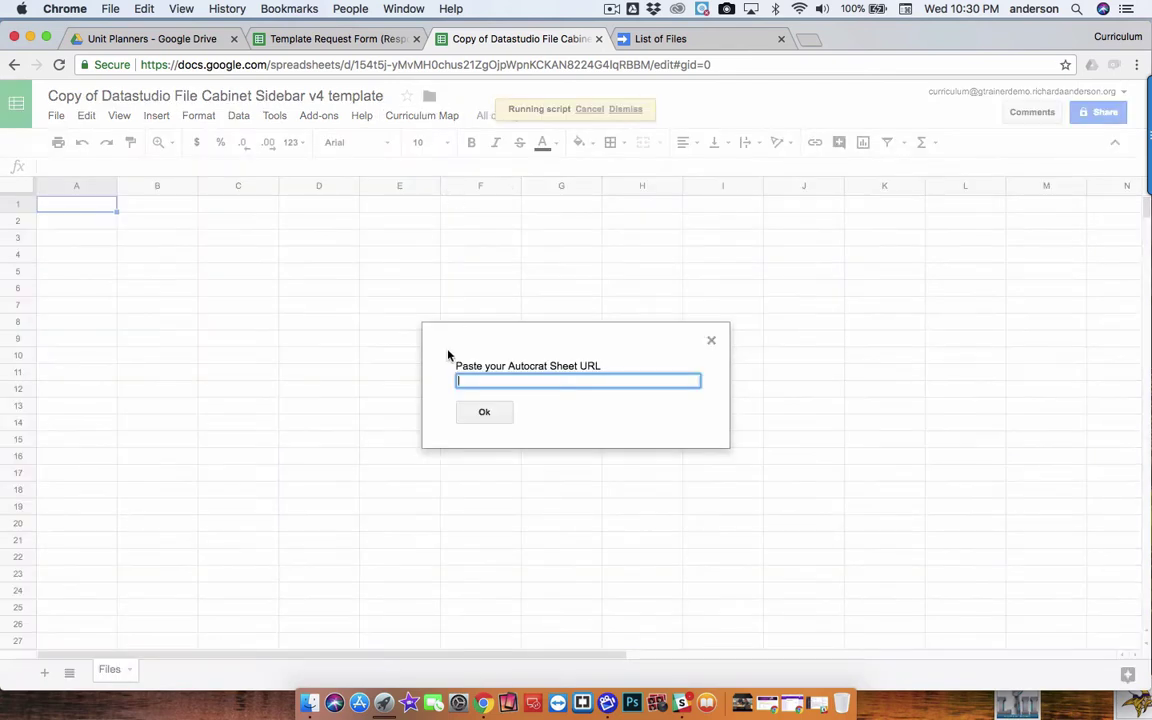
{"action": "key", "text": "super+v"}
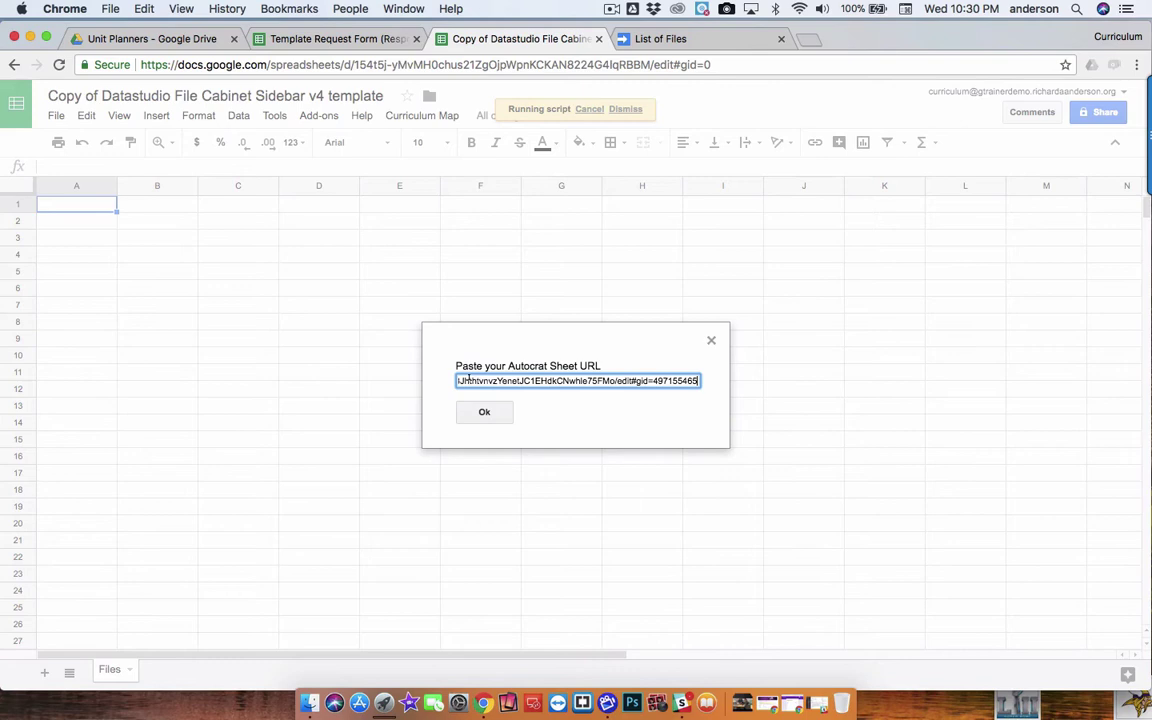
{"action": "left_click", "coordinate": [486, 414]}
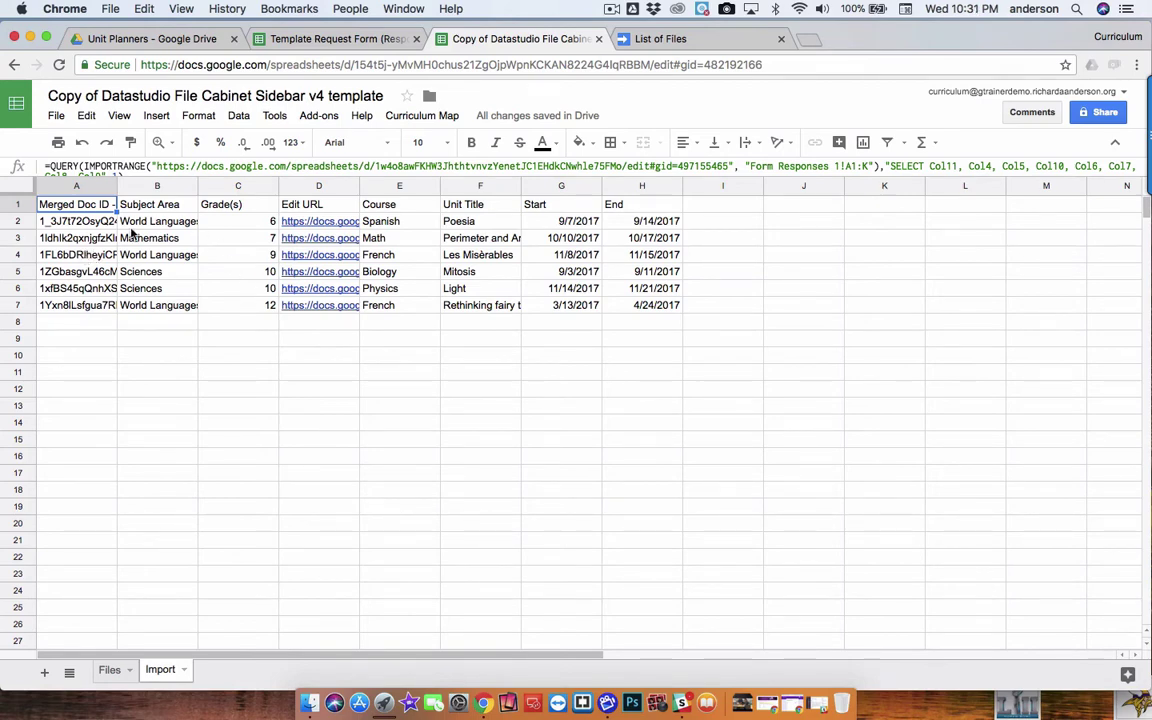
Check the Files and Import sheets, scroll the List of Files script, then open Curriculum Map
{"action": "left_click", "coordinate": [109, 676]}
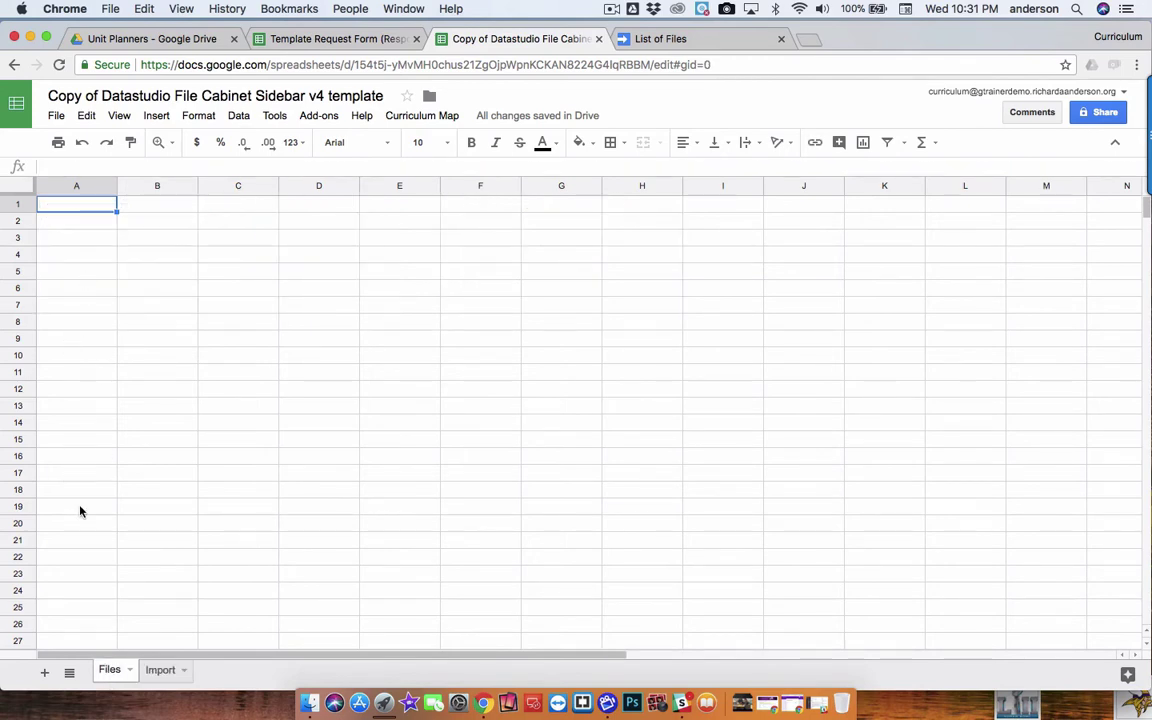
{"action": "left_click", "coordinate": [164, 672]}
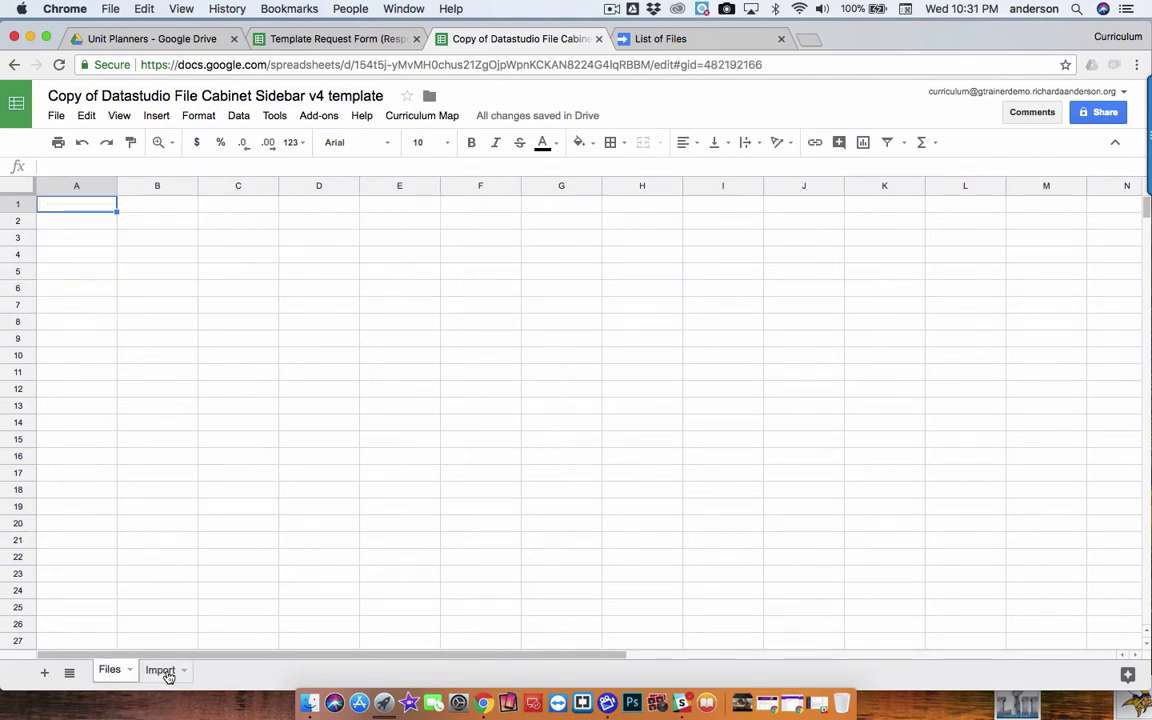
{"action": "left_click", "coordinate": [688, 39]}
{"action": "scroll", "coordinate": [498, 354], "scroll_direction": "down", "scroll_amount": 3}
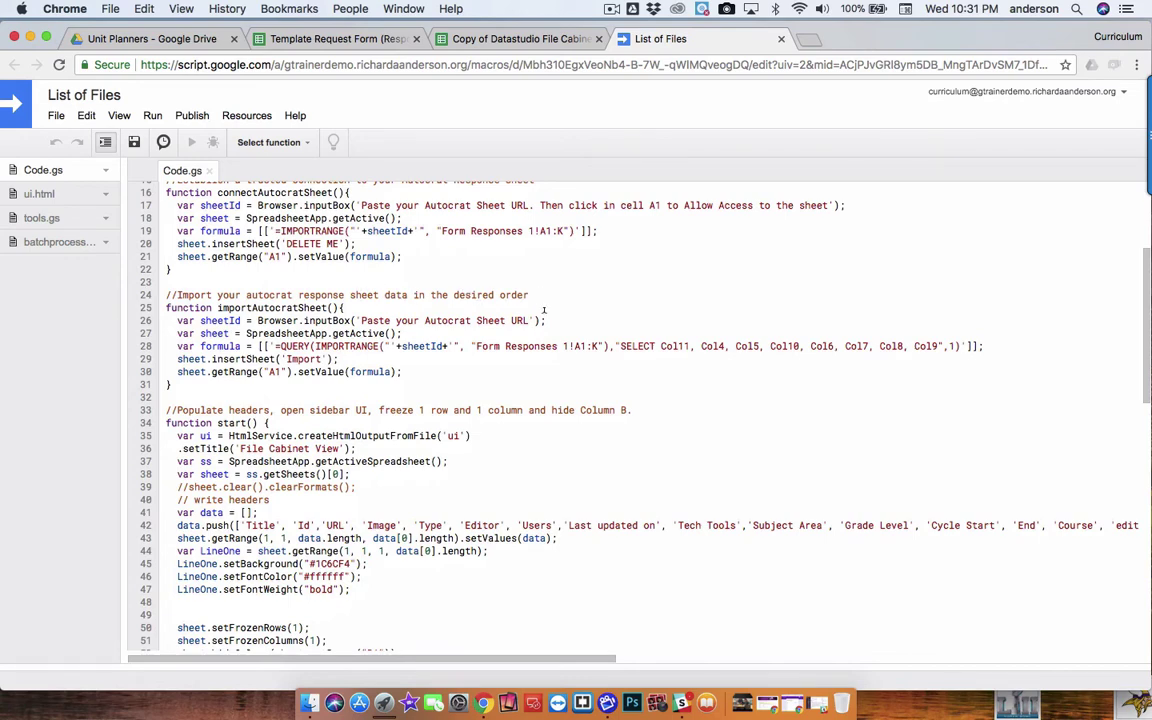
{"action": "left_click", "coordinate": [480, 38]}
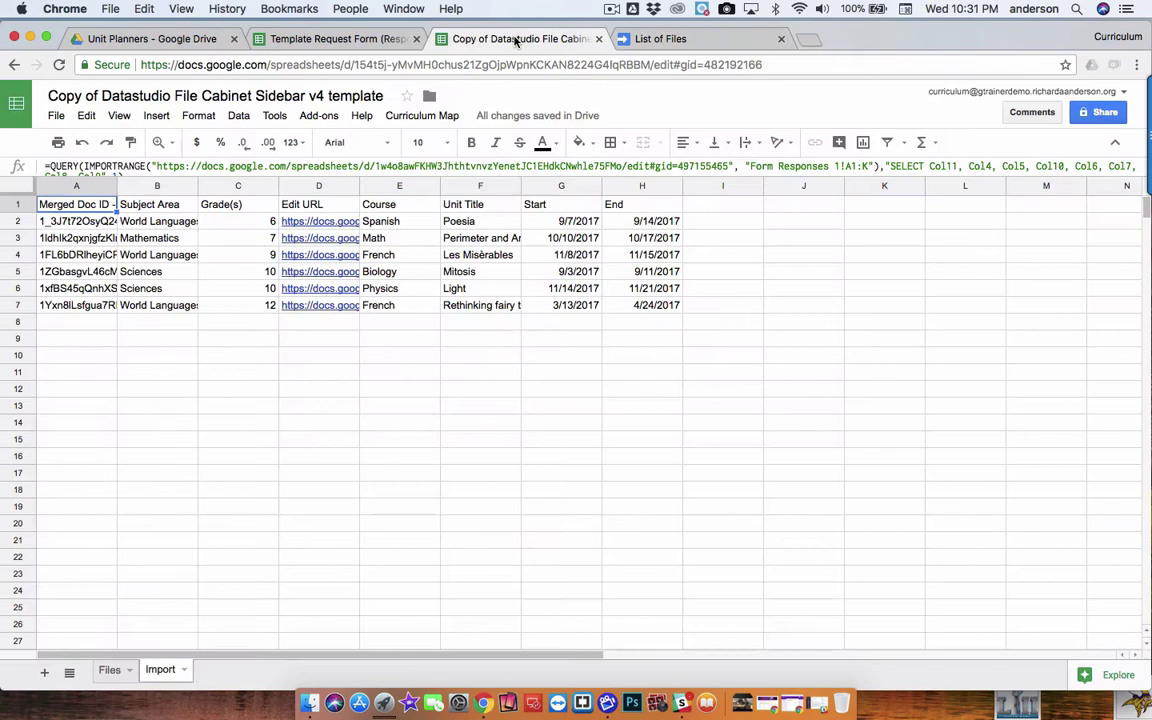
{"action": "left_click", "coordinate": [445, 117]}
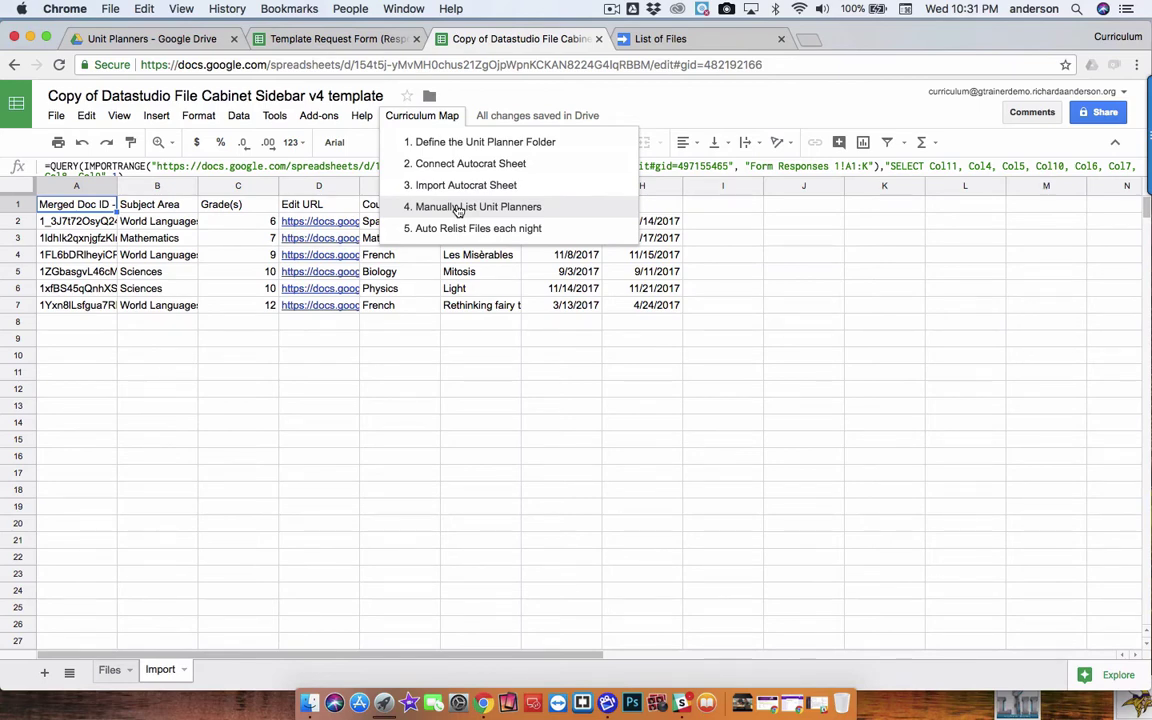
On the Files sheet, run Curriculum Map > Manually List Unit Planners
{"action": "left_click", "coordinate": [109, 670]}
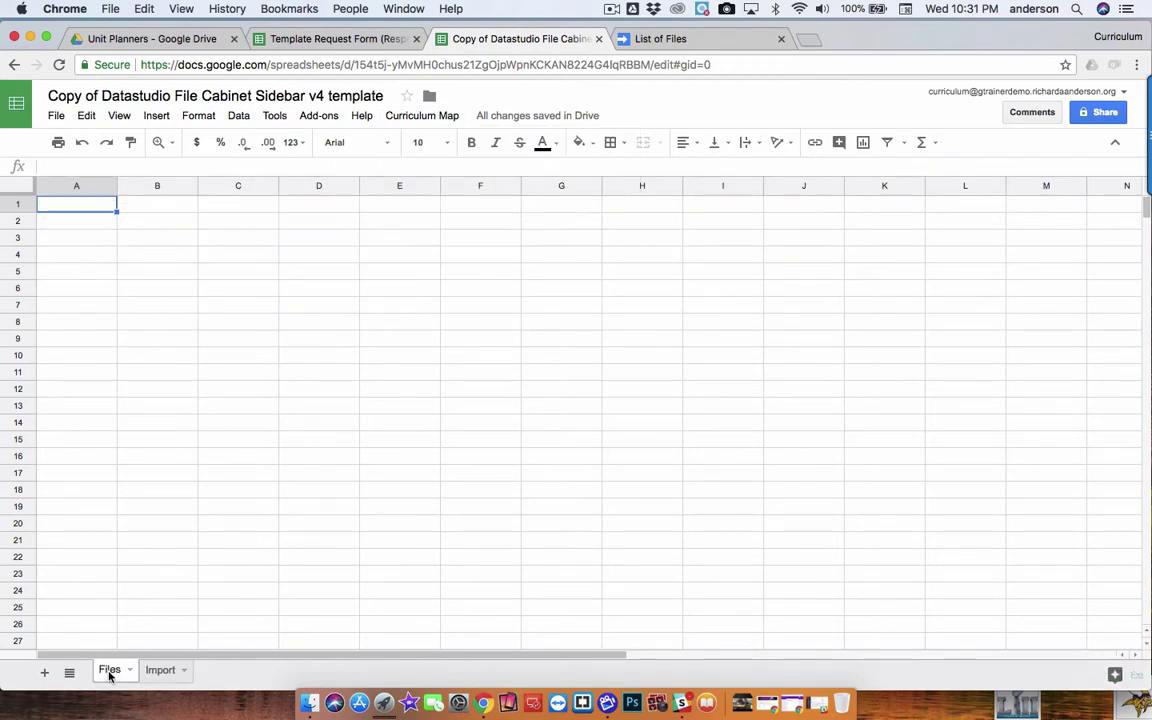
{"action": "left_click", "coordinate": [443, 116]}
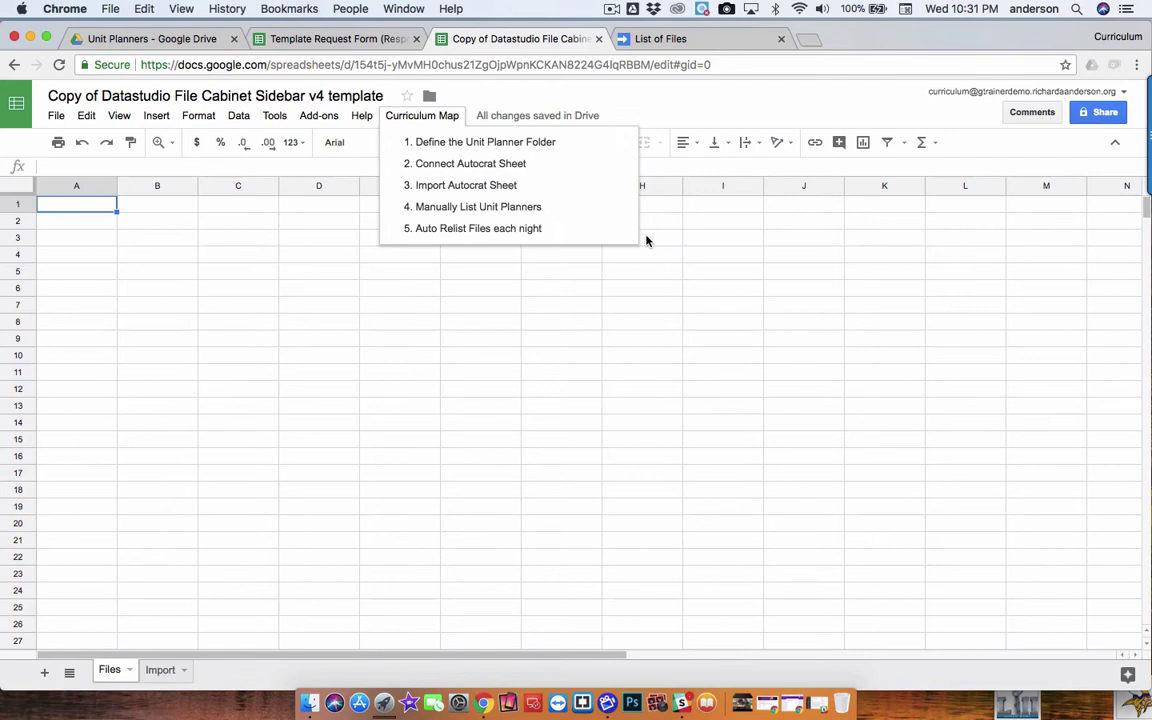
{"action": "left_click", "coordinate": [468, 207]}
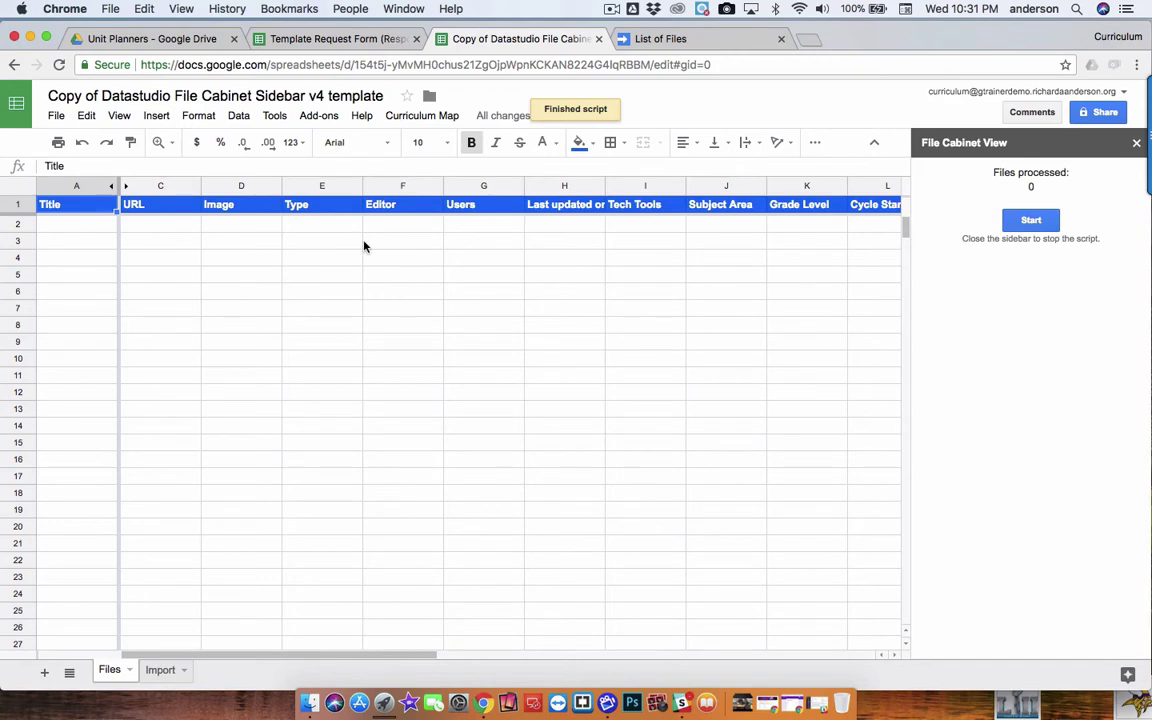
{"action": "scroll", "coordinate": [364, 246], "scroll_direction": "right", "scroll_amount": 2}
{"action": "scroll", "coordinate": [364, 246], "scroll_direction": "right", "scroll_amount": 2}
{"action": "scroll", "coordinate": [364, 246], "scroll_direction": "left", "scroll_amount": 4}
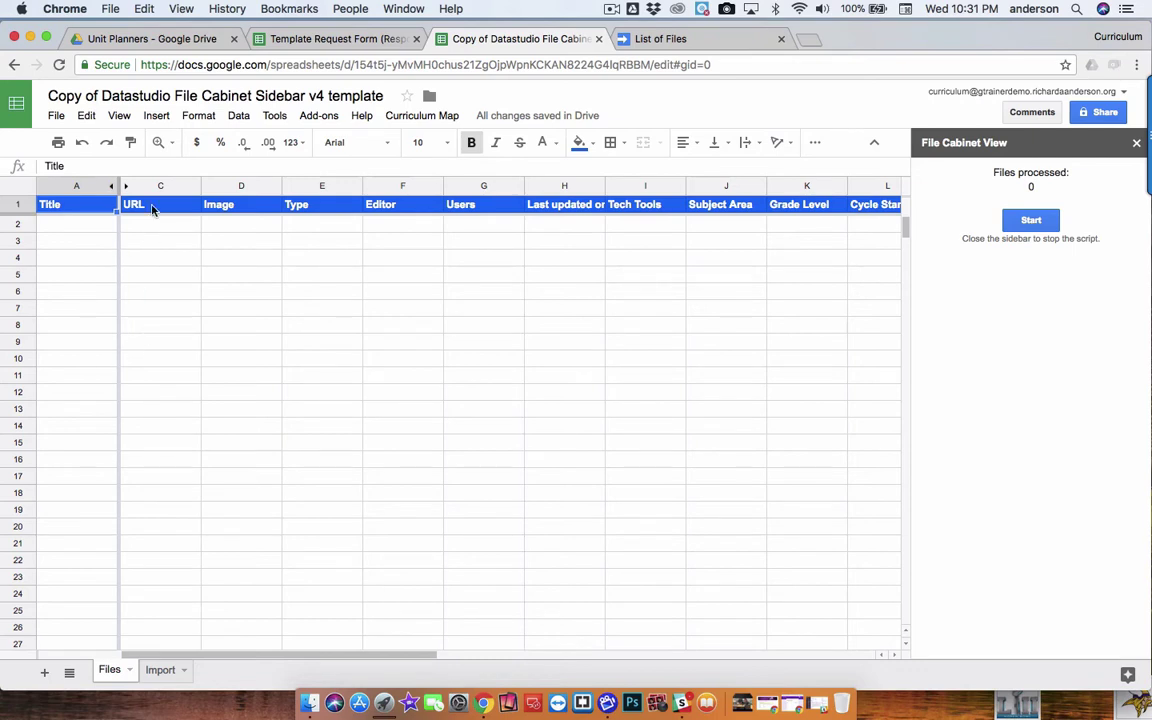
Unhide and re-hide the Id column B, then view the Unit Planners folder in Drive
{"action": "left_click", "coordinate": [124, 186]}
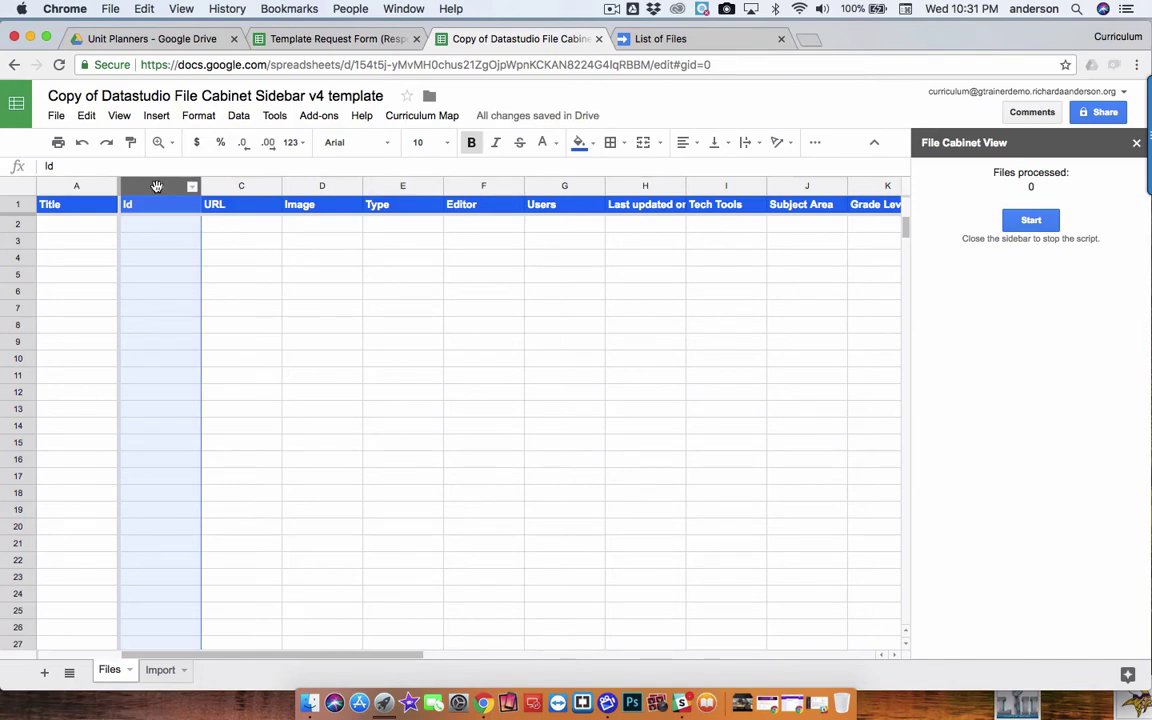
{"action": "right_click", "coordinate": [157, 187]}
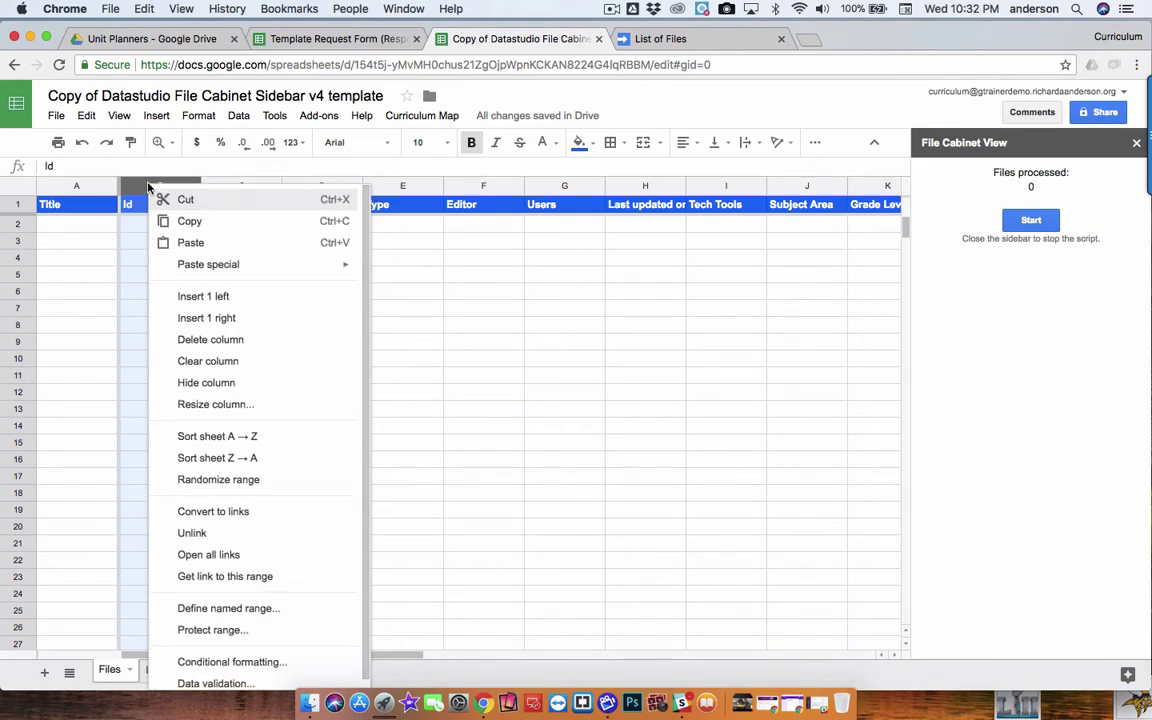
{"action": "left_click", "coordinate": [216, 385]}
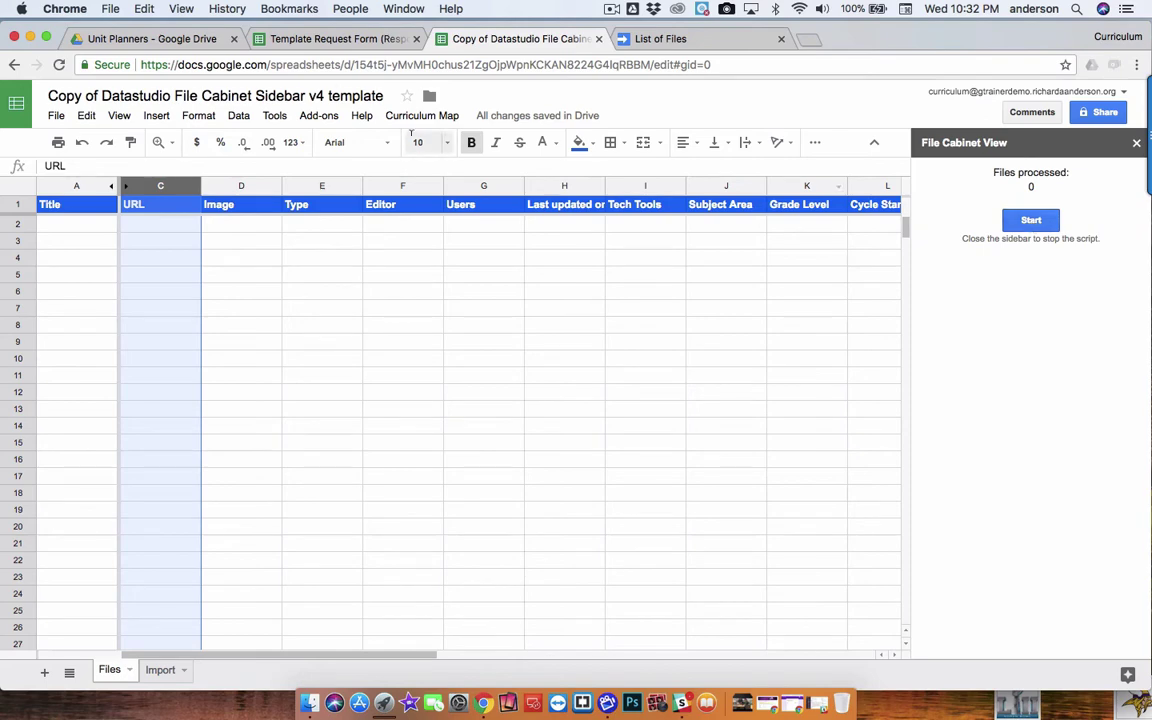
{"action": "left_click", "coordinate": [137, 39]}
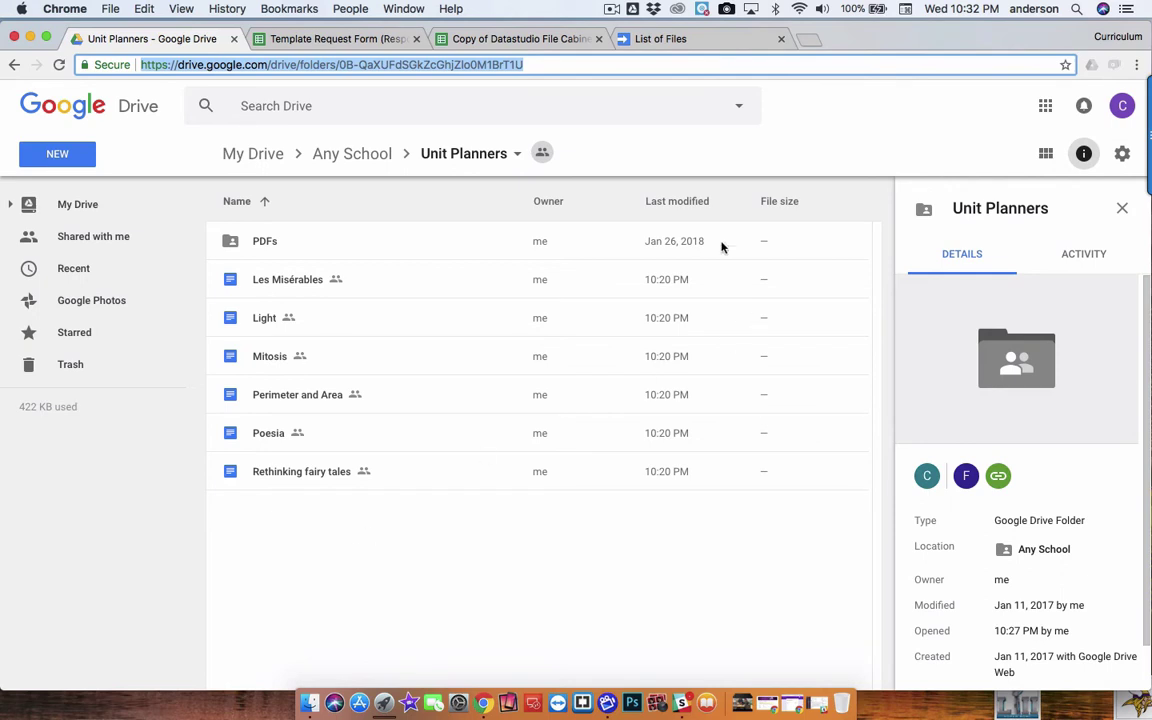
Back in the spreadsheet, click Start in File Cabinet View to list the six unit planners
{"action": "left_click", "coordinate": [693, 42]}
{"action": "left_click", "coordinate": [515, 38]}
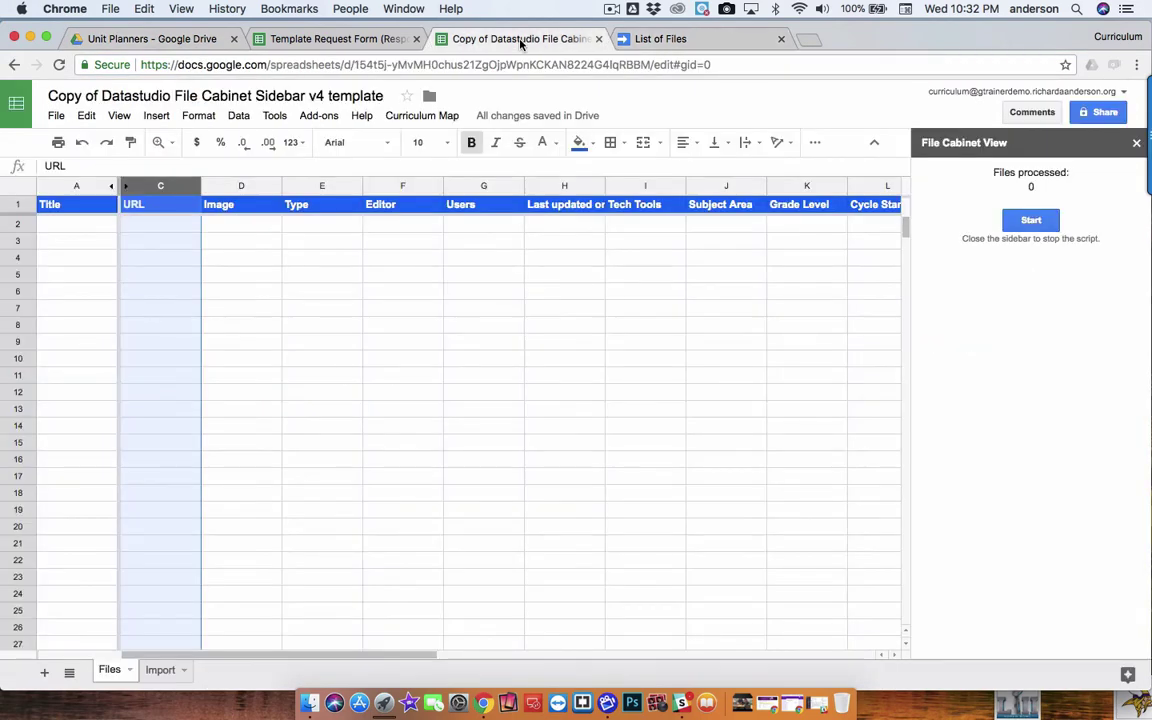
{"action": "left_click", "coordinate": [1038, 222]}
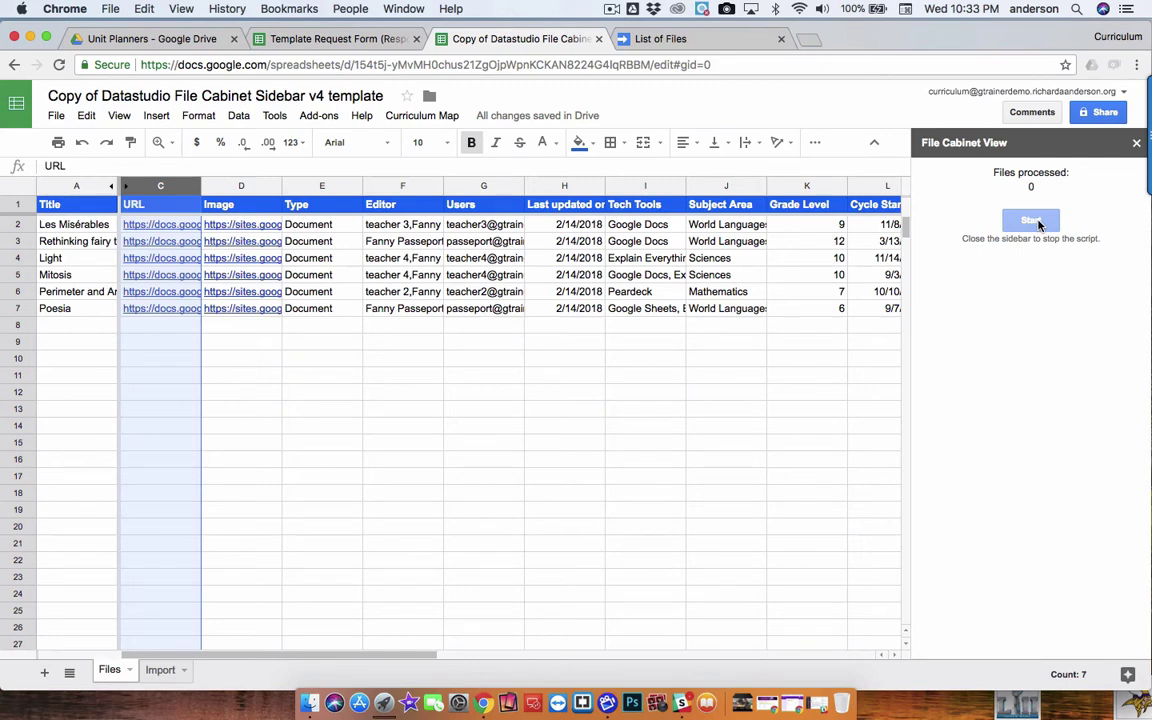
Close the File Cabinet View sidebar, hide URL column C, and show the Curriculum Map menu
{"action": "left_click", "coordinate": [1136, 145]}
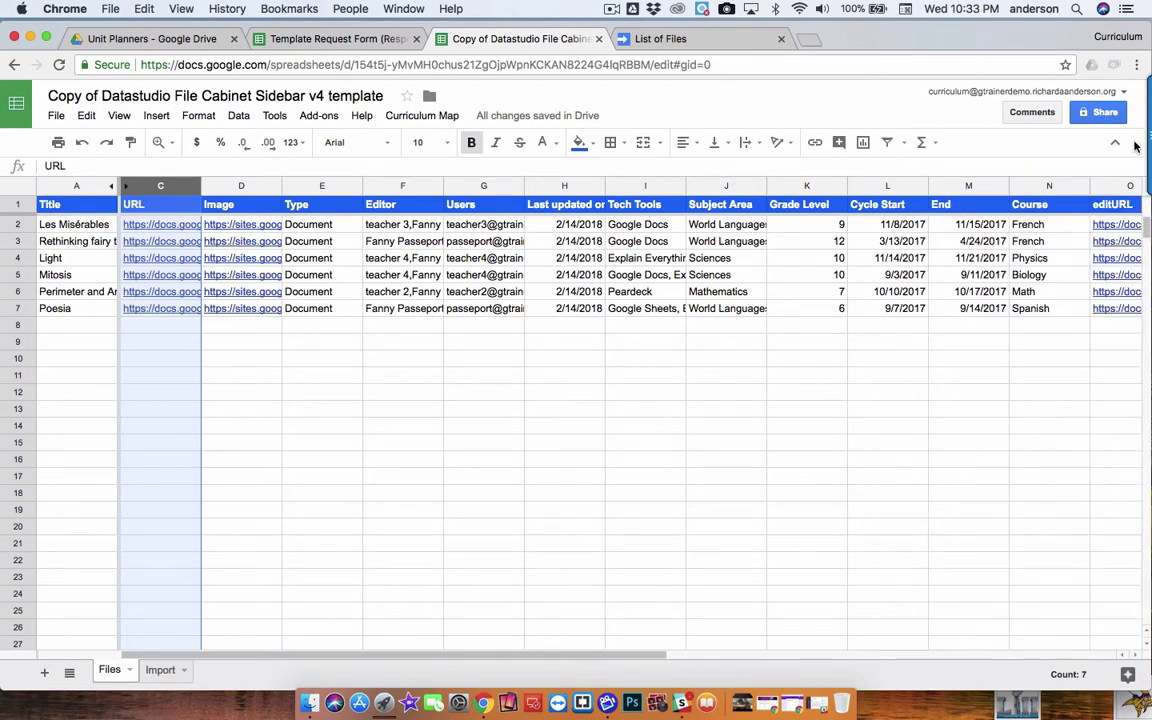
{"action": "key", "text": "super+alt+0"}
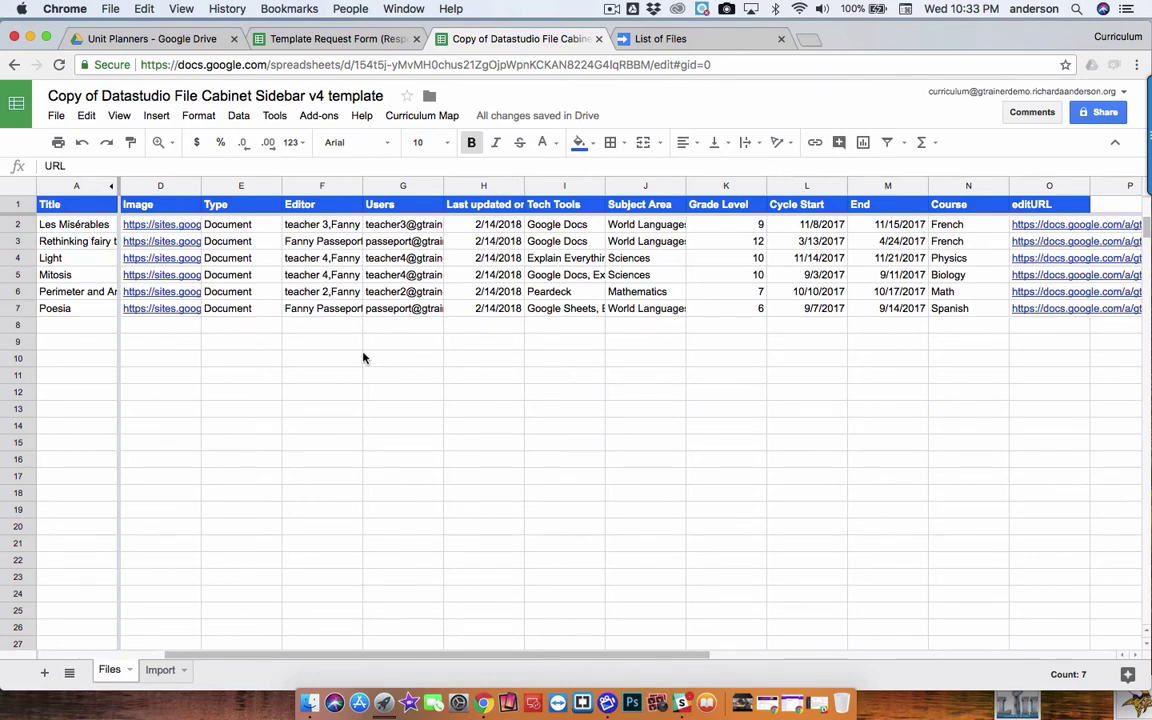
{"action": "left_click", "coordinate": [434, 118]}
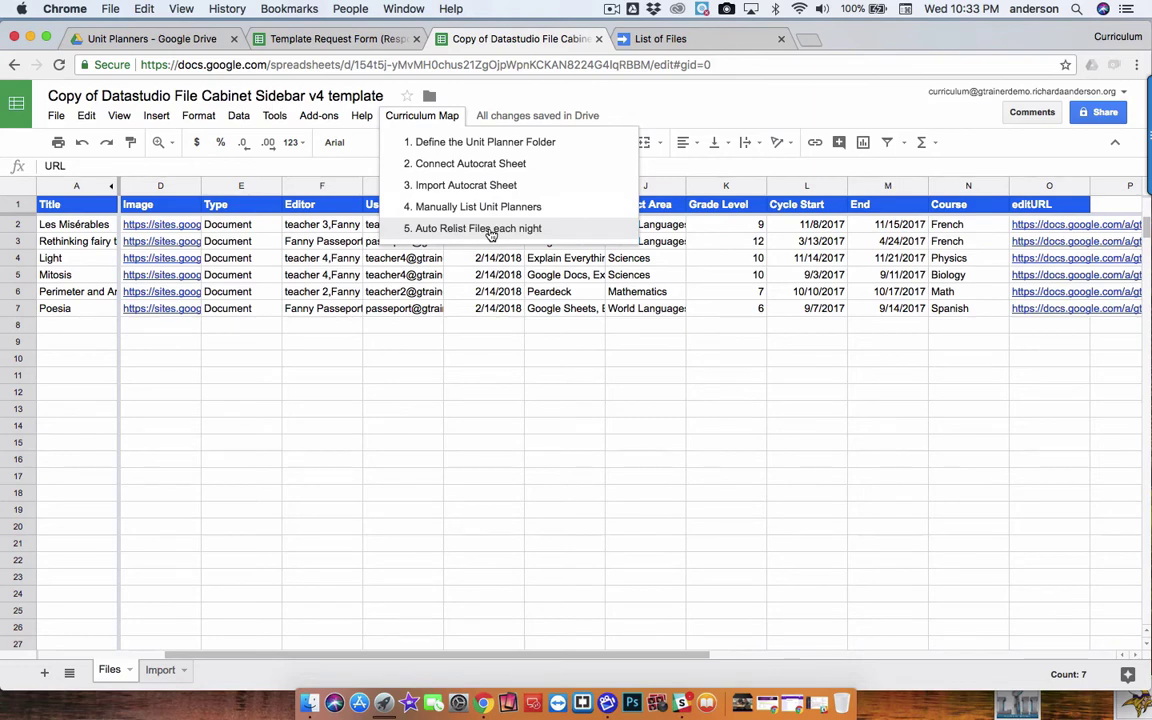
Rerun Manually List Unit Planners with Start, close the sidebar, and reopen Curriculum Map
{"action": "left_click", "coordinate": [484, 208]}
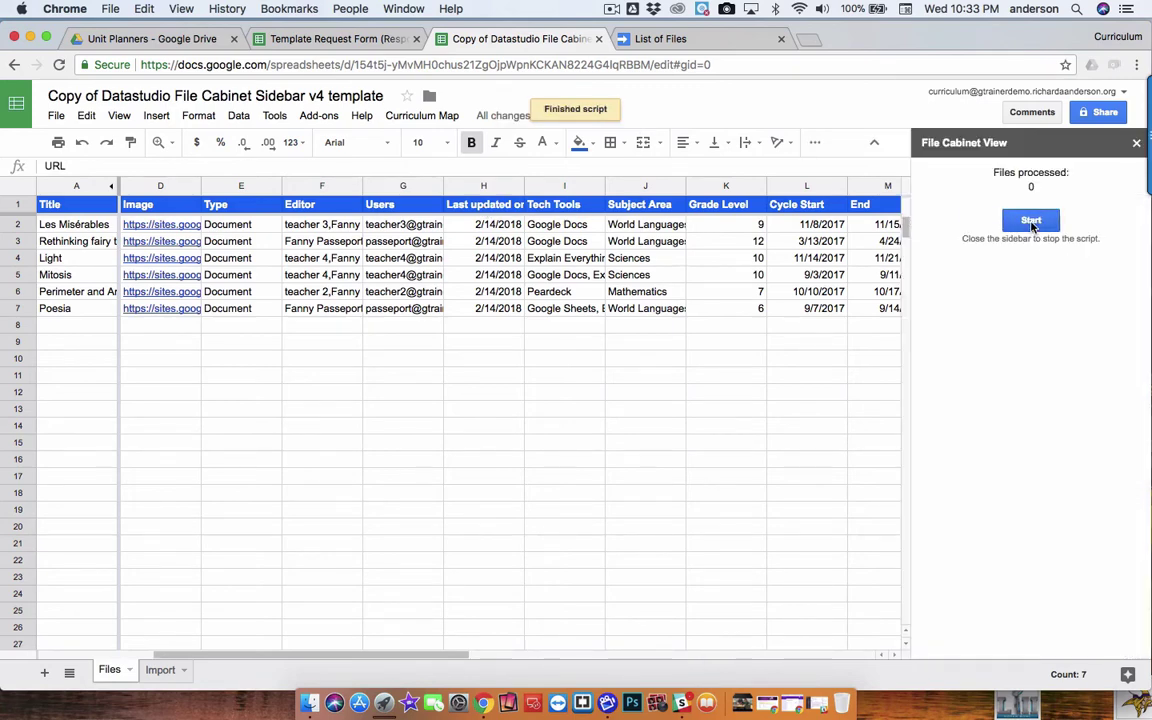
{"action": "left_click", "coordinate": [1031, 221]}
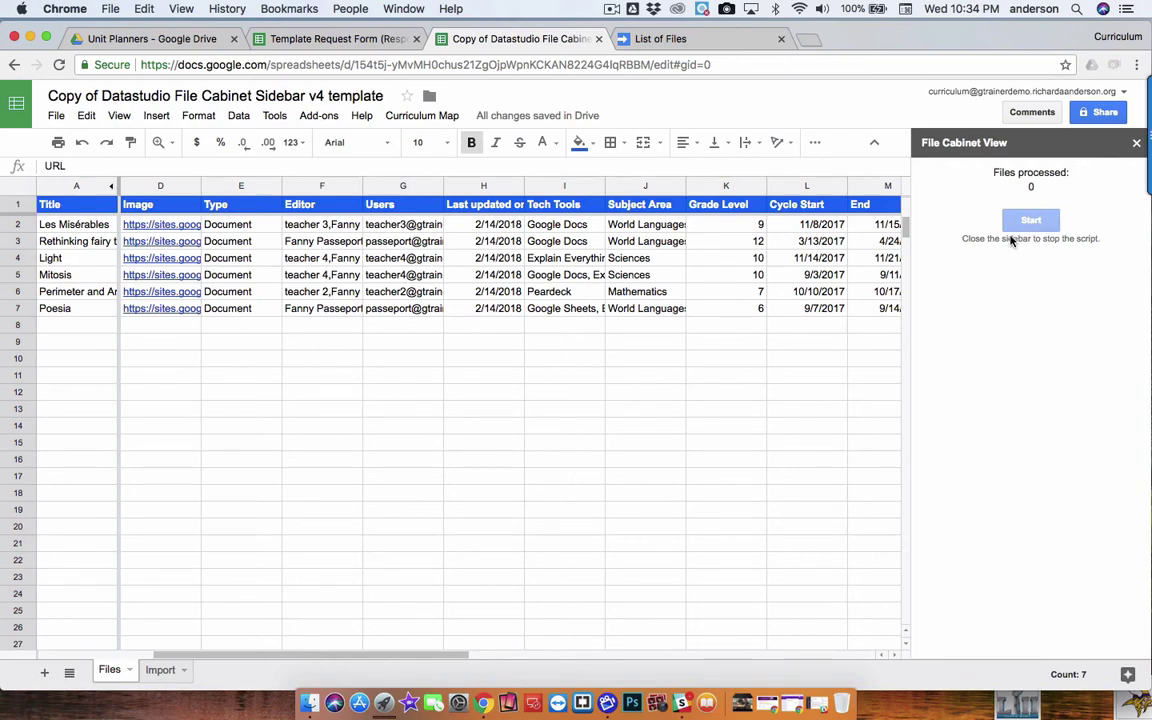
{"action": "left_click", "coordinate": [1137, 143]}
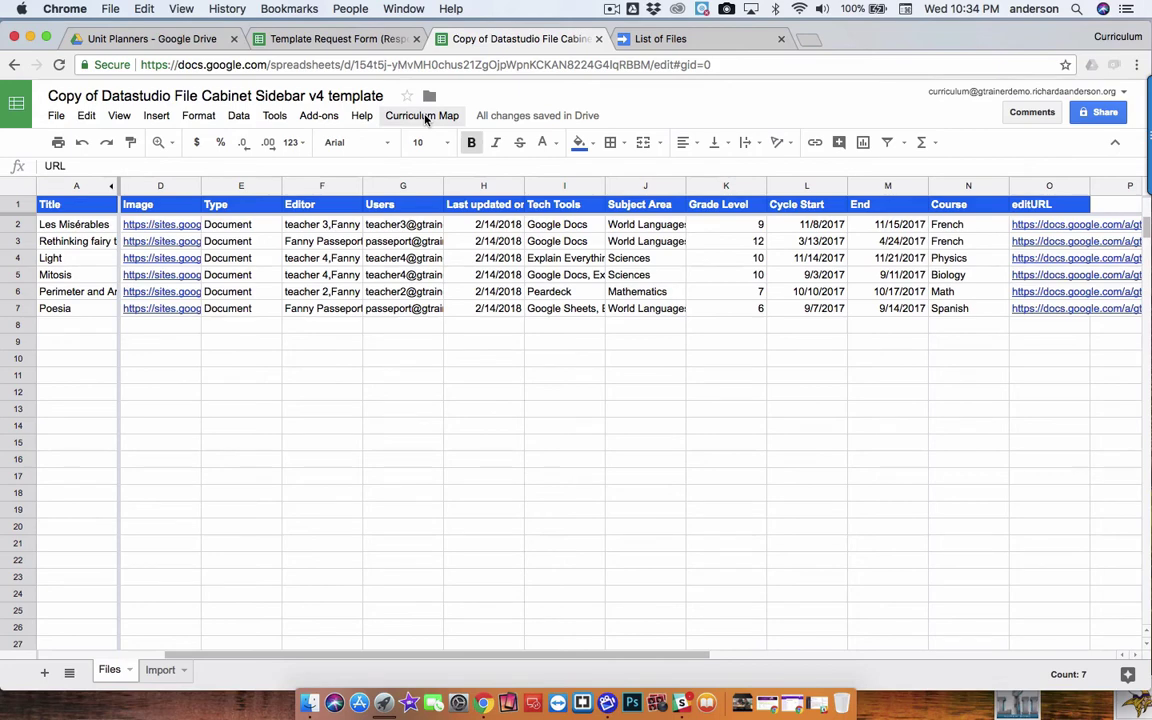
{"action": "left_click", "coordinate": [425, 117]}
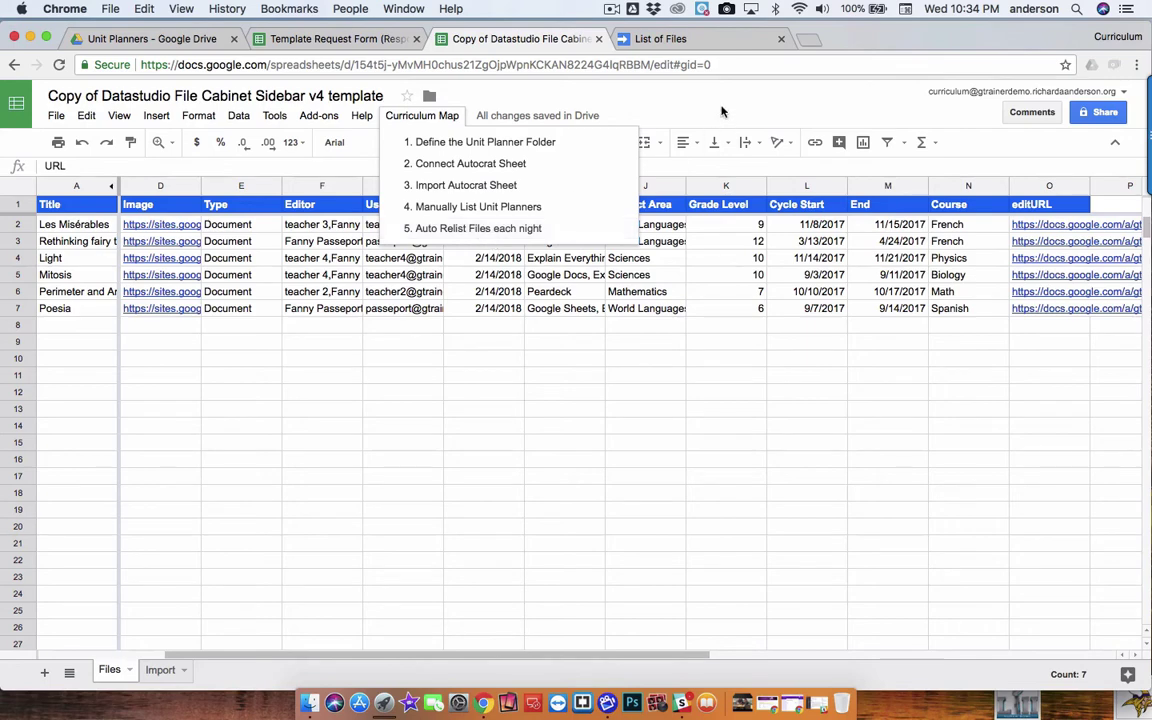
Scroll through the main code of the List of Files script project
{"action": "left_click", "coordinate": [697, 39]}
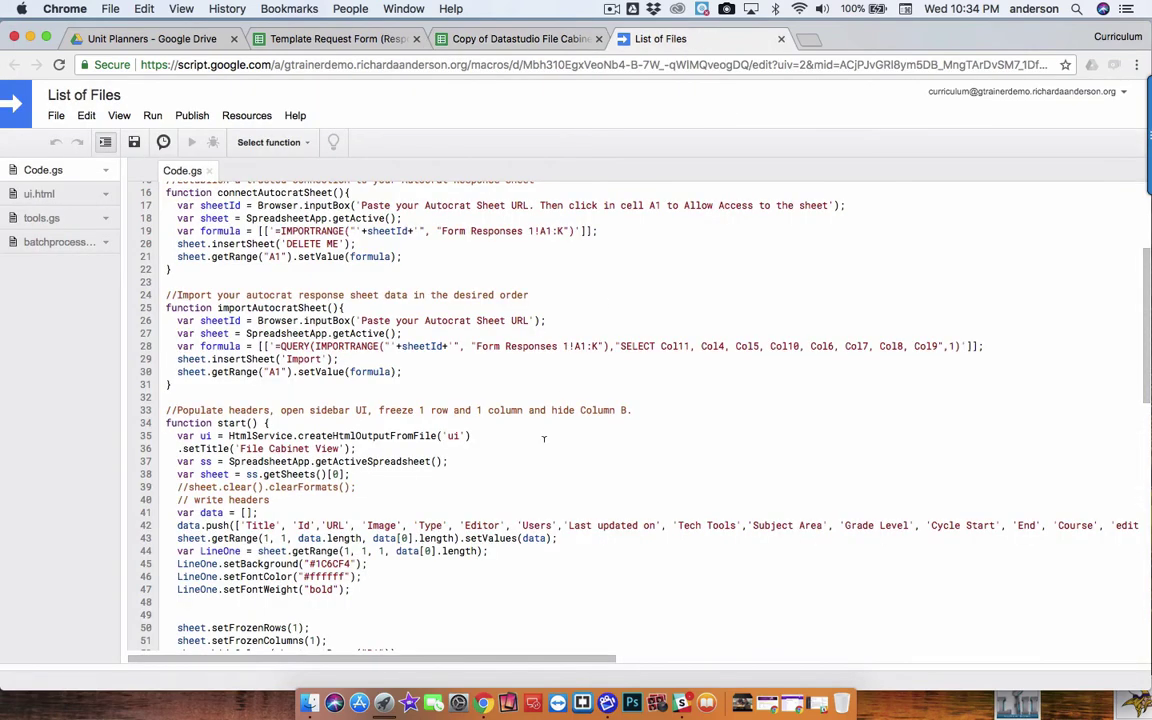
{"action": "scroll", "coordinate": [490, 395], "scroll_direction": "down", "scroll_amount": 5}
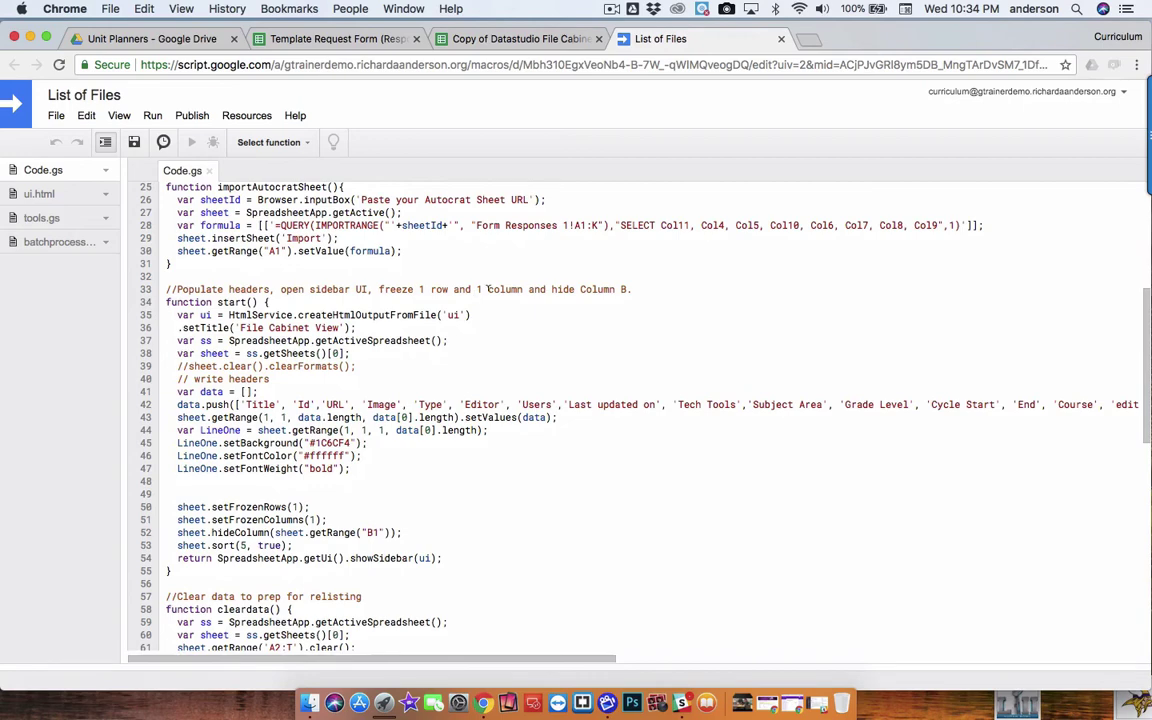
{"action": "scroll", "coordinate": [407, 298], "scroll_direction": "down", "scroll_amount": 6}
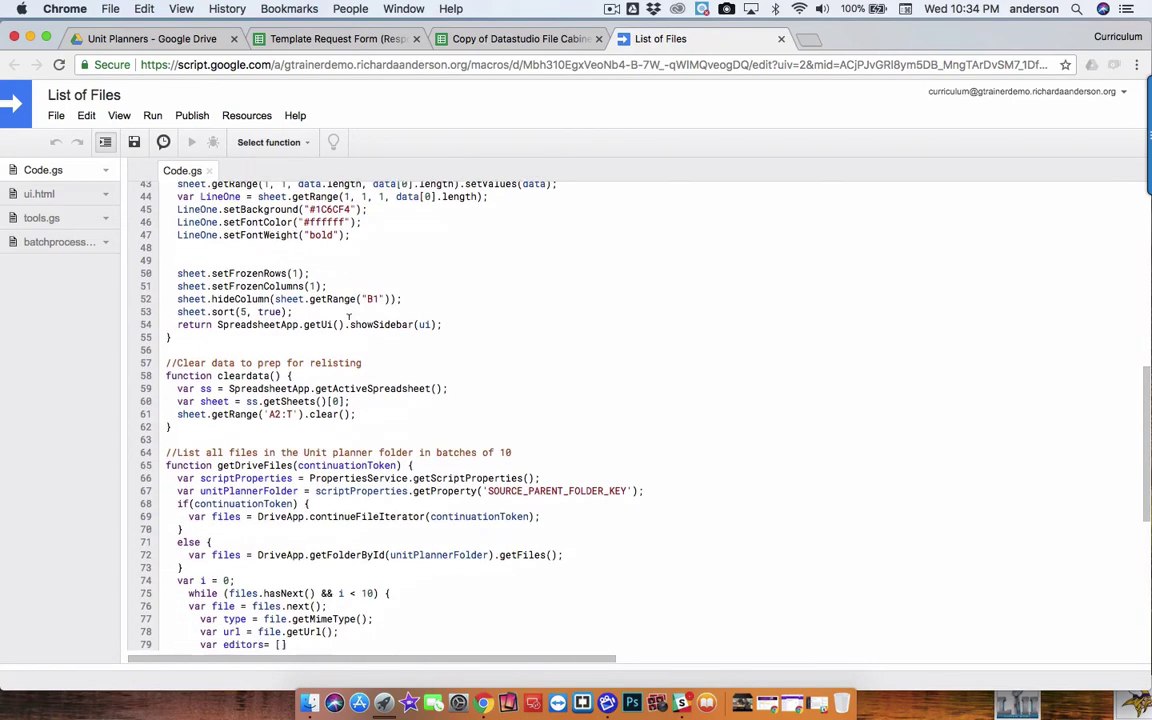
{"action": "scroll", "coordinate": [338, 416], "scroll_direction": "down", "scroll_amount": 2}
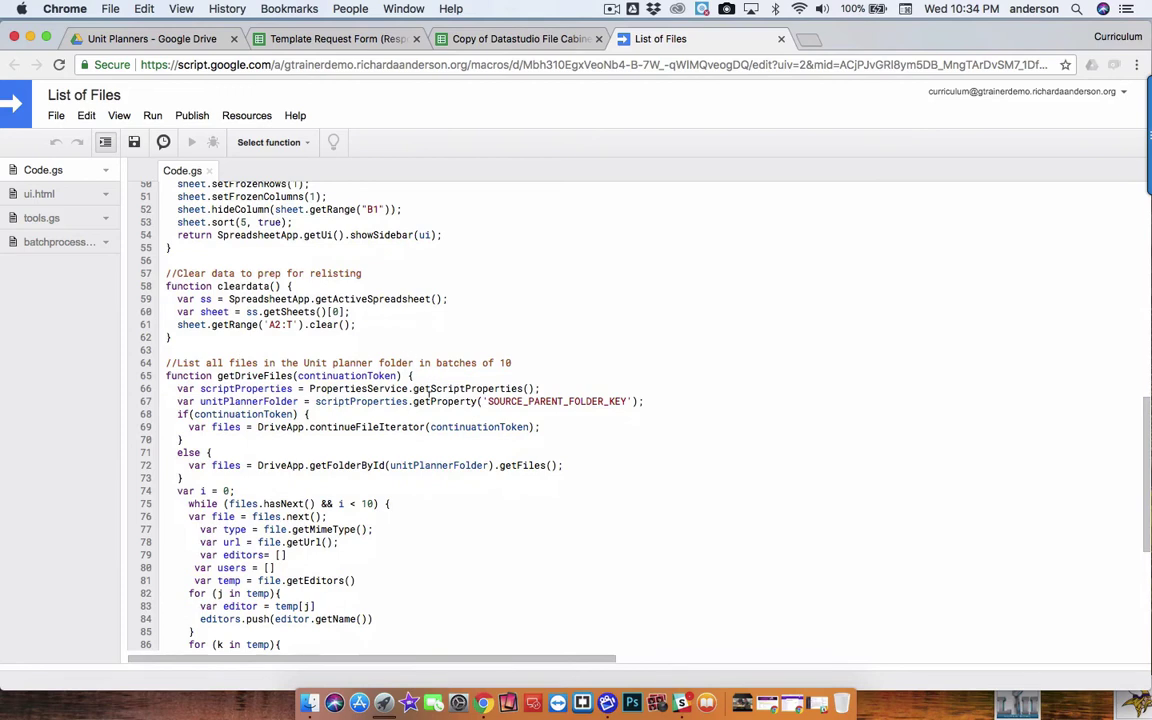
{"action": "scroll", "coordinate": [245, 401], "scroll_direction": "down", "scroll_amount": 2}
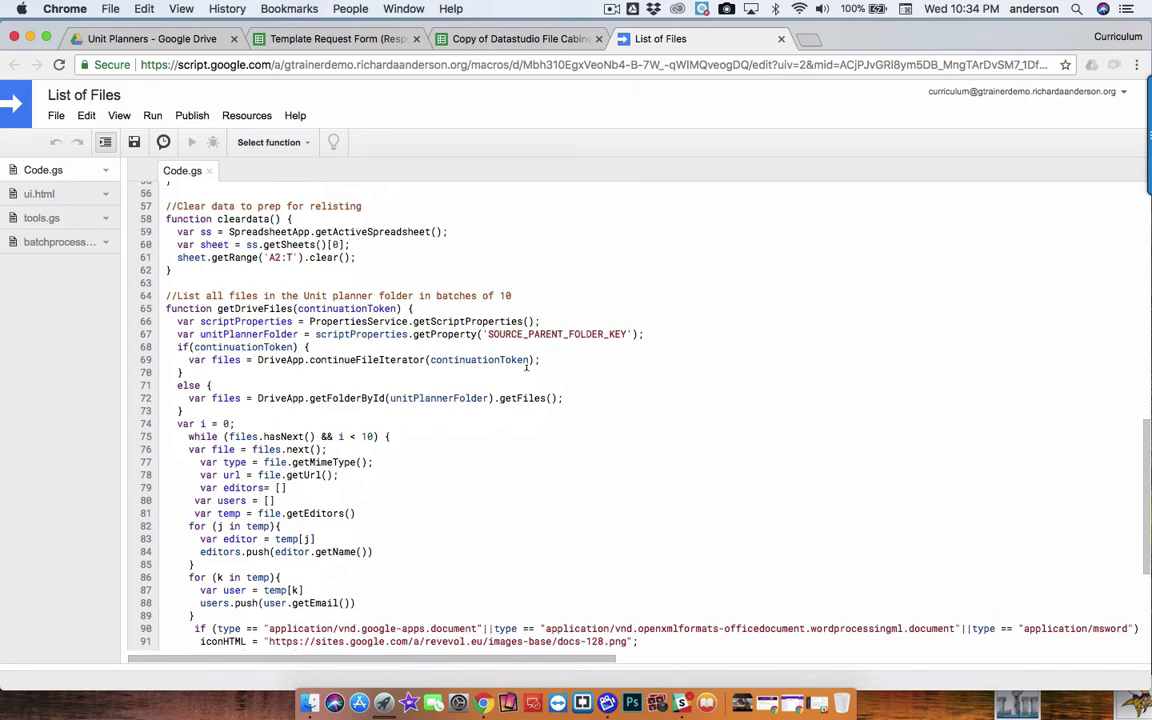
{"action": "scroll", "coordinate": [526, 367], "scroll_direction": "down", "scroll_amount": 6}
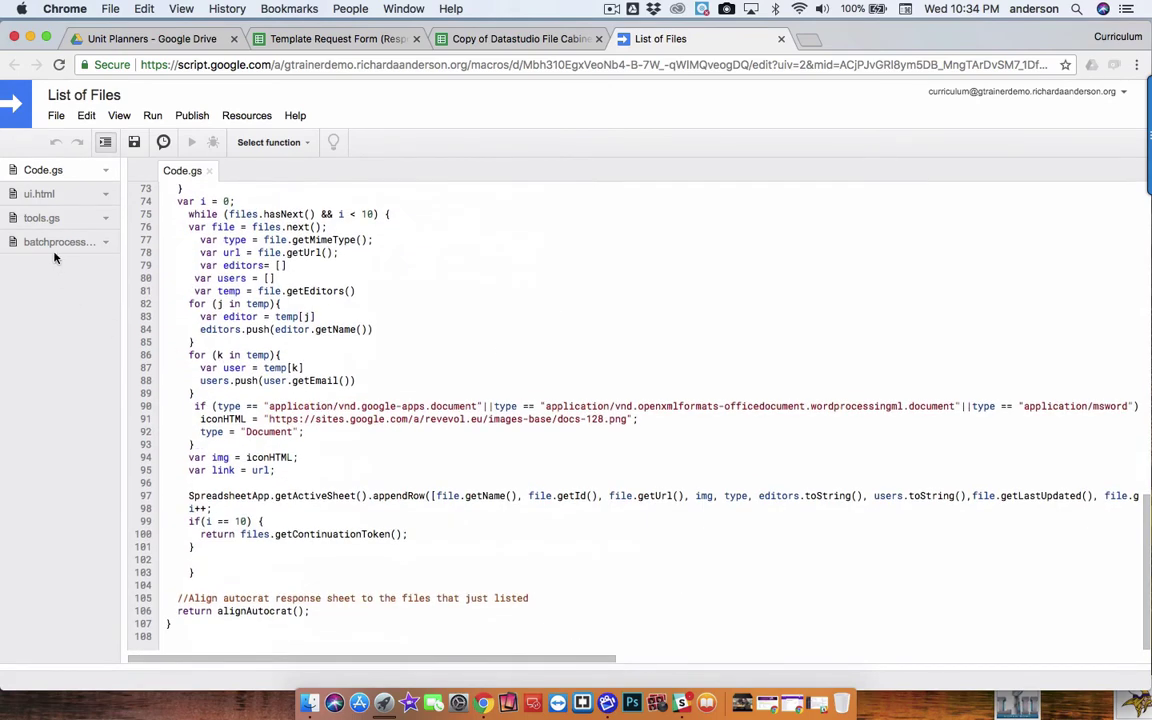
Review batchprocess.gs, then show the File Cabinet spreadsheet's Curriculum Map menu
{"action": "left_click", "coordinate": [55, 243]}
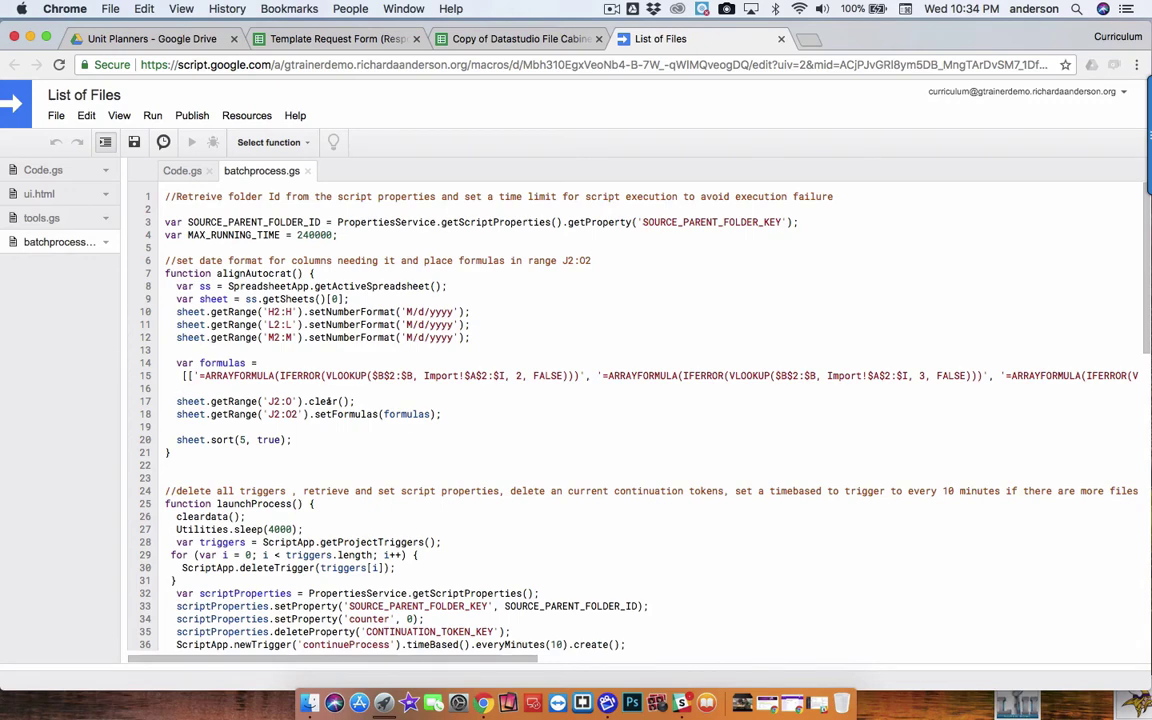
{"action": "scroll", "coordinate": [409, 427], "scroll_direction": "down", "scroll_amount": 4}
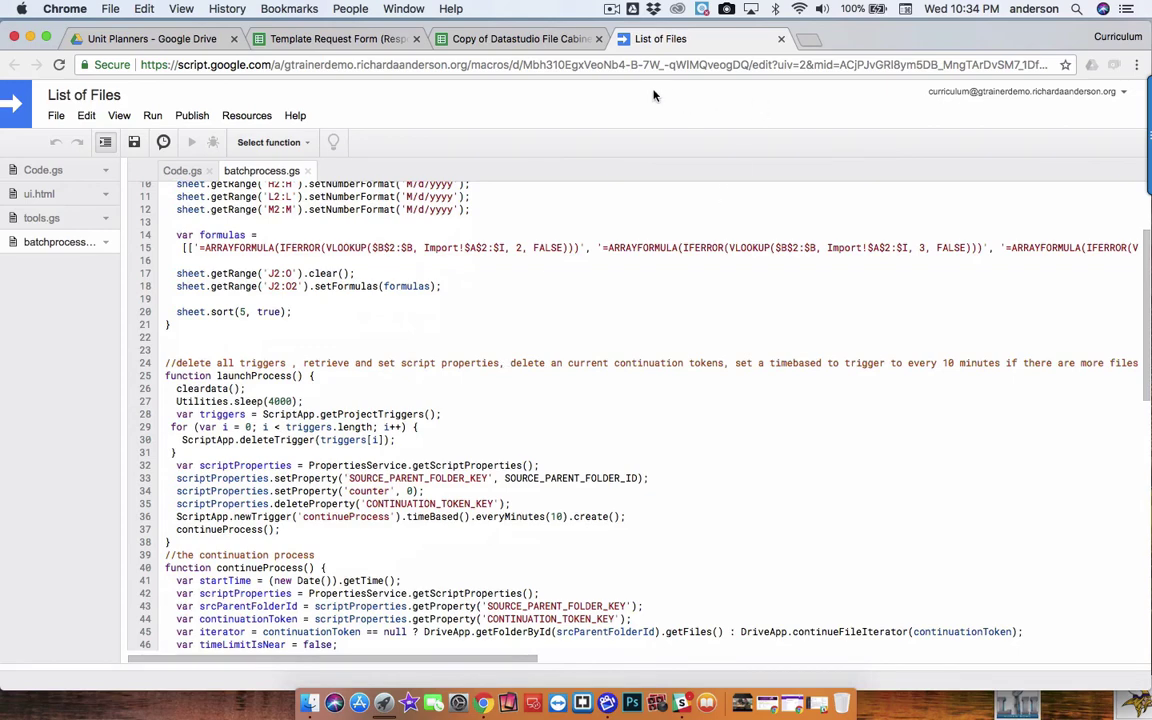
{"action": "left_click", "coordinate": [491, 37]}
{"action": "left_click", "coordinate": [421, 115]}
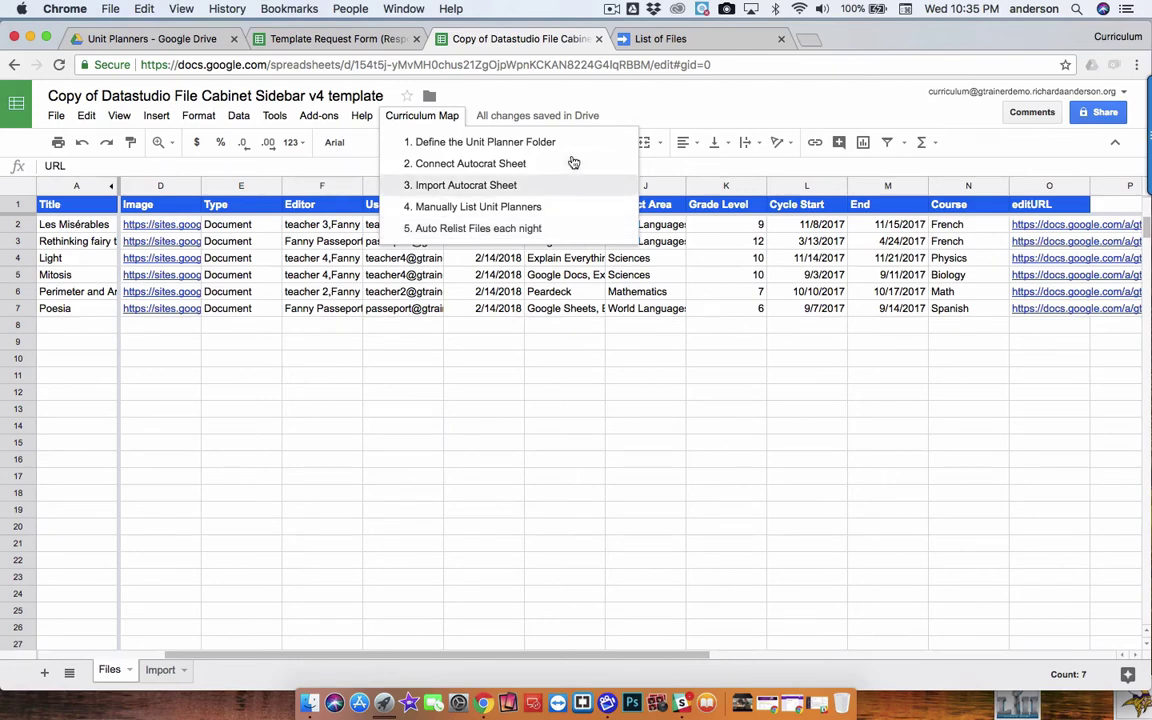
{"action": "left_click", "coordinate": [585, 91]}
{"action": "left_click", "coordinate": [676, 39]}
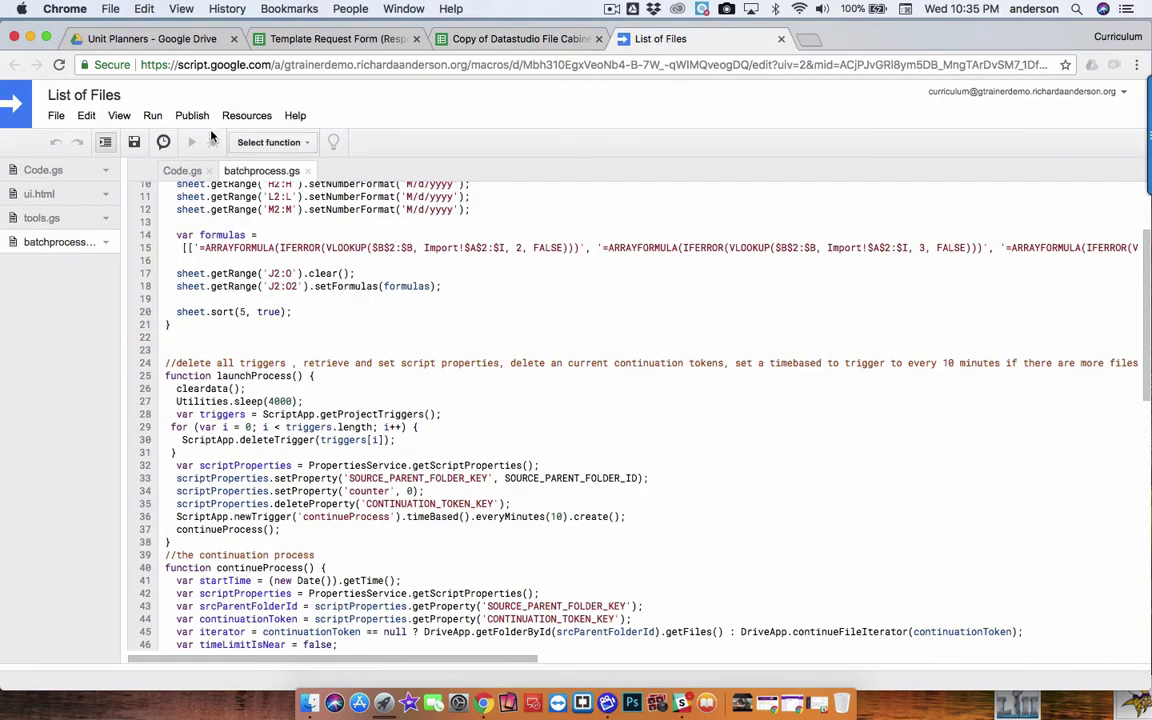
{"action": "left_click", "coordinate": [85, 116]}
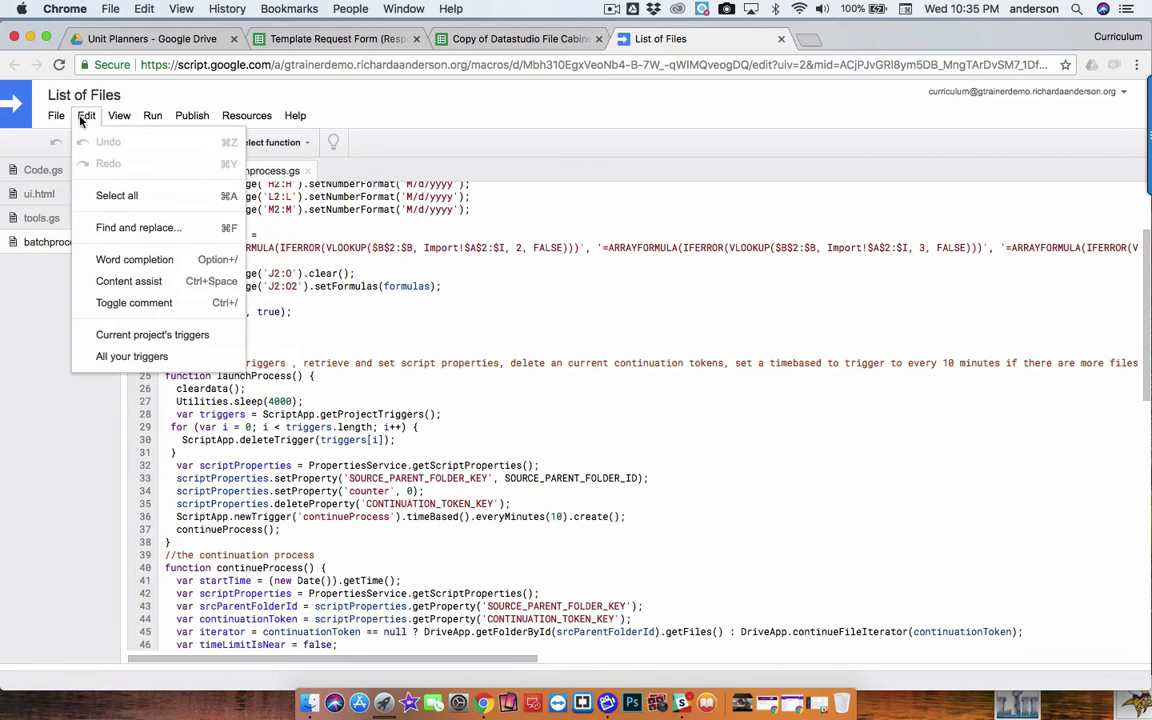
{"action": "left_click", "coordinate": [118, 334]}
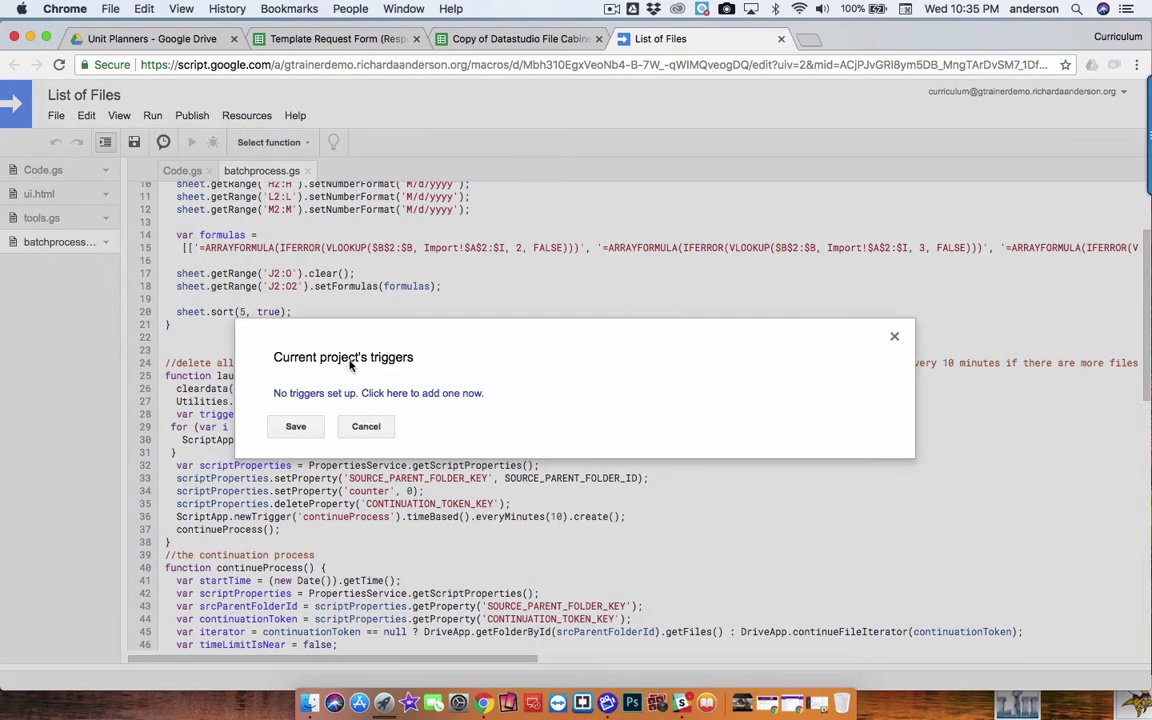
{"action": "left_click", "coordinate": [894, 336]}
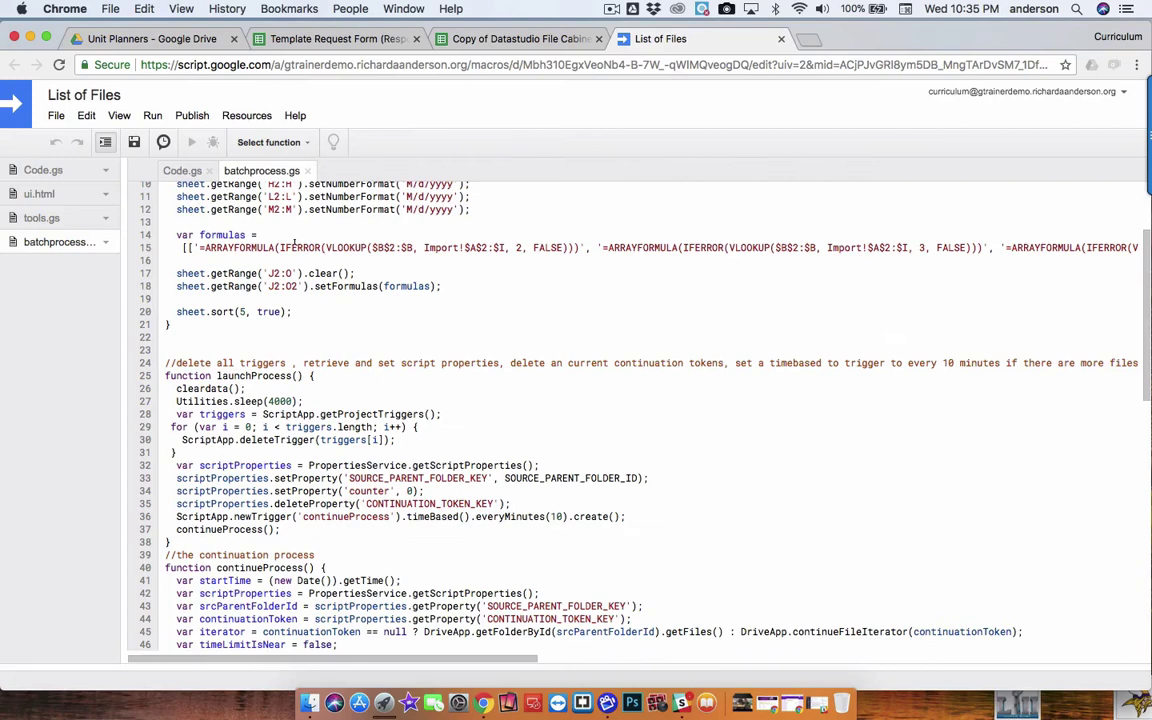
{"action": "left_click", "coordinate": [56, 115]}
{"action": "left_click", "coordinate": [110, 368]}
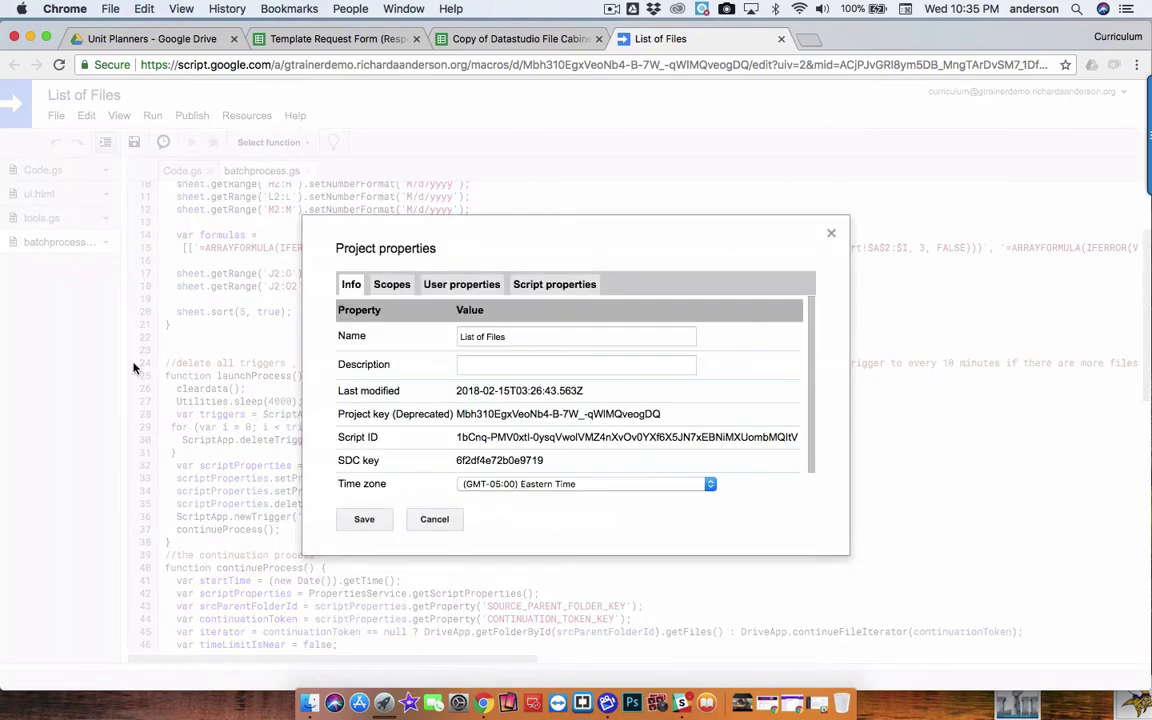
{"action": "left_click", "coordinate": [575, 283]}
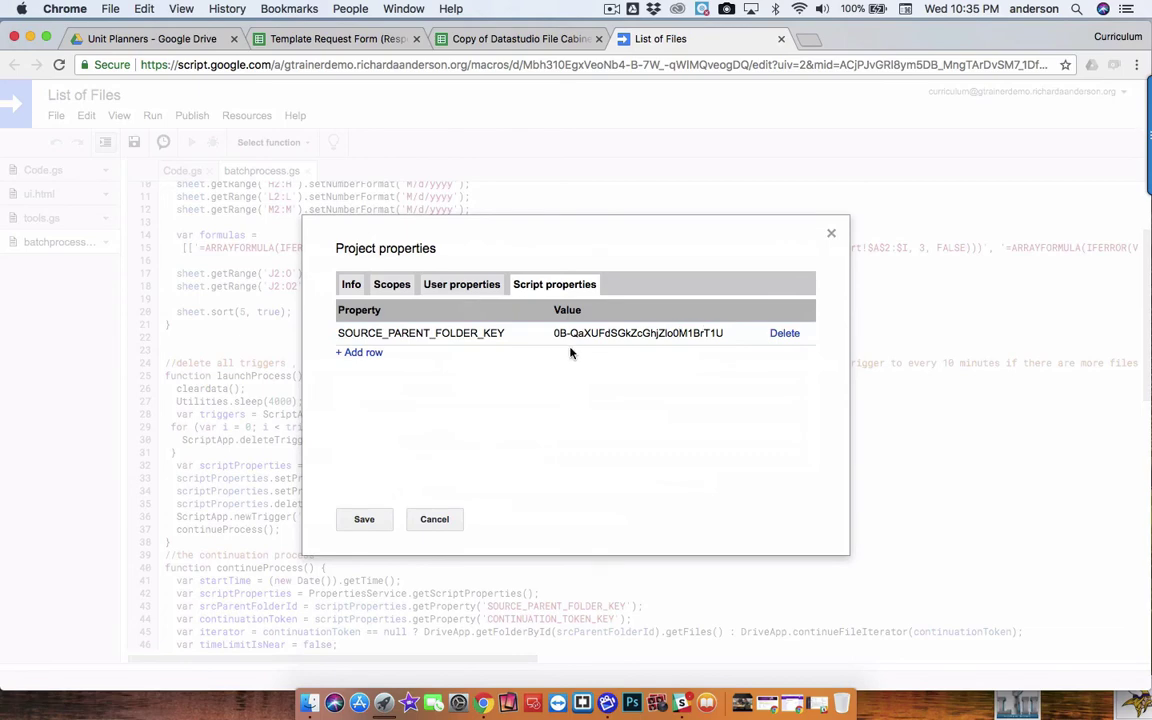
{"action": "left_click", "coordinate": [435, 519]}
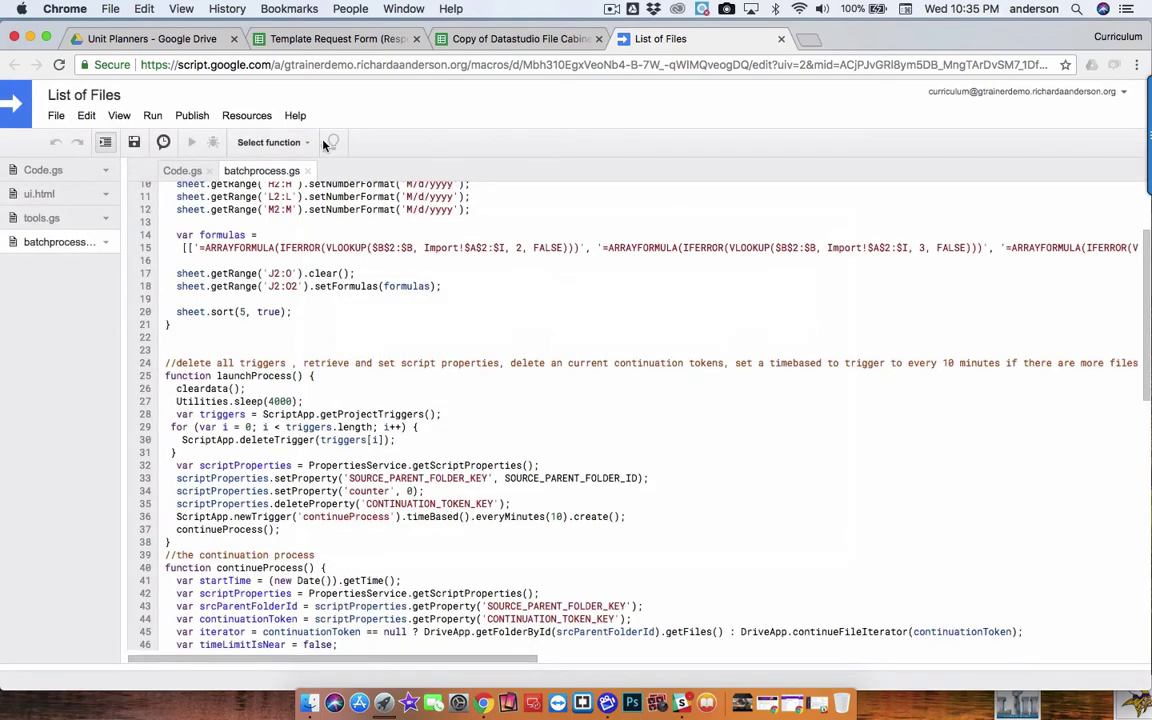
{"action": "left_click", "coordinate": [530, 40]}
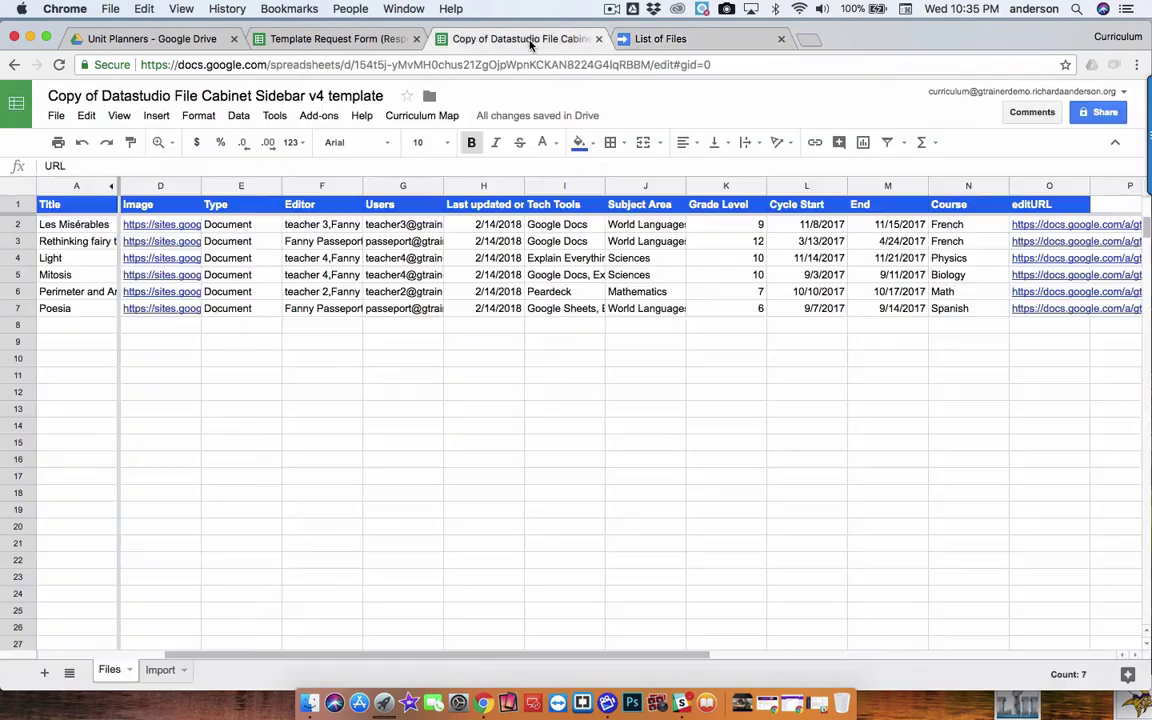
Run Curriculum Map > 5. Auto Relist Files each night
{"action": "left_click", "coordinate": [440, 116]}
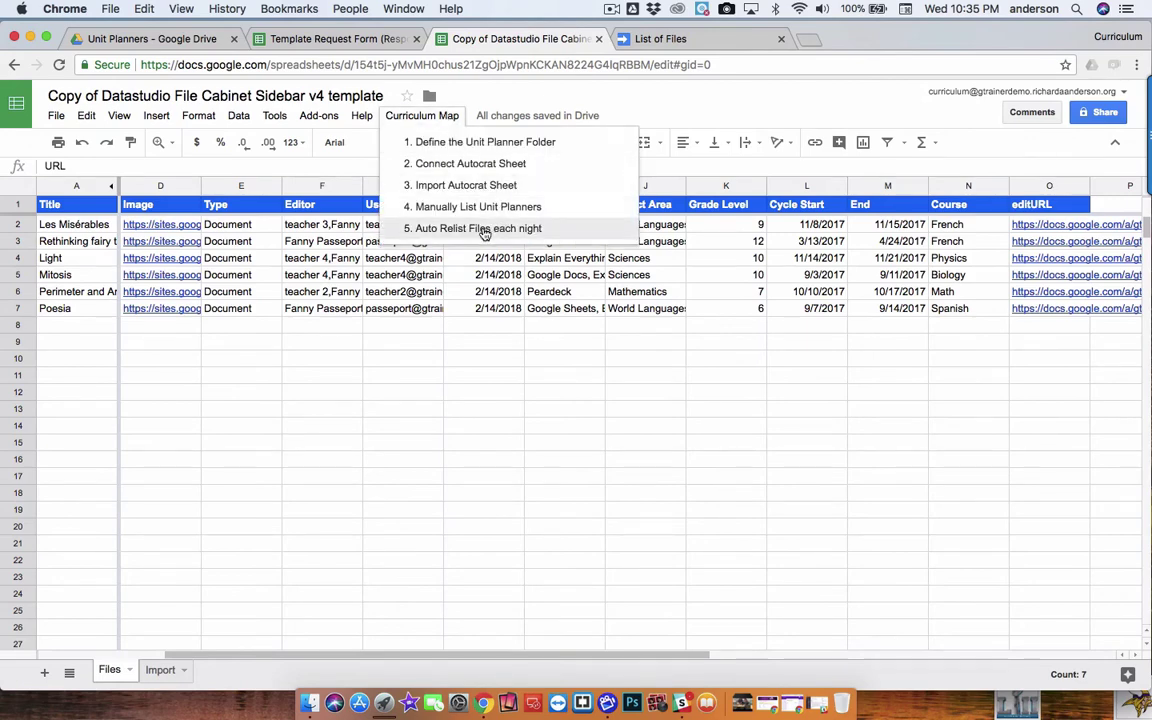
{"action": "left_click", "coordinate": [484, 230]}
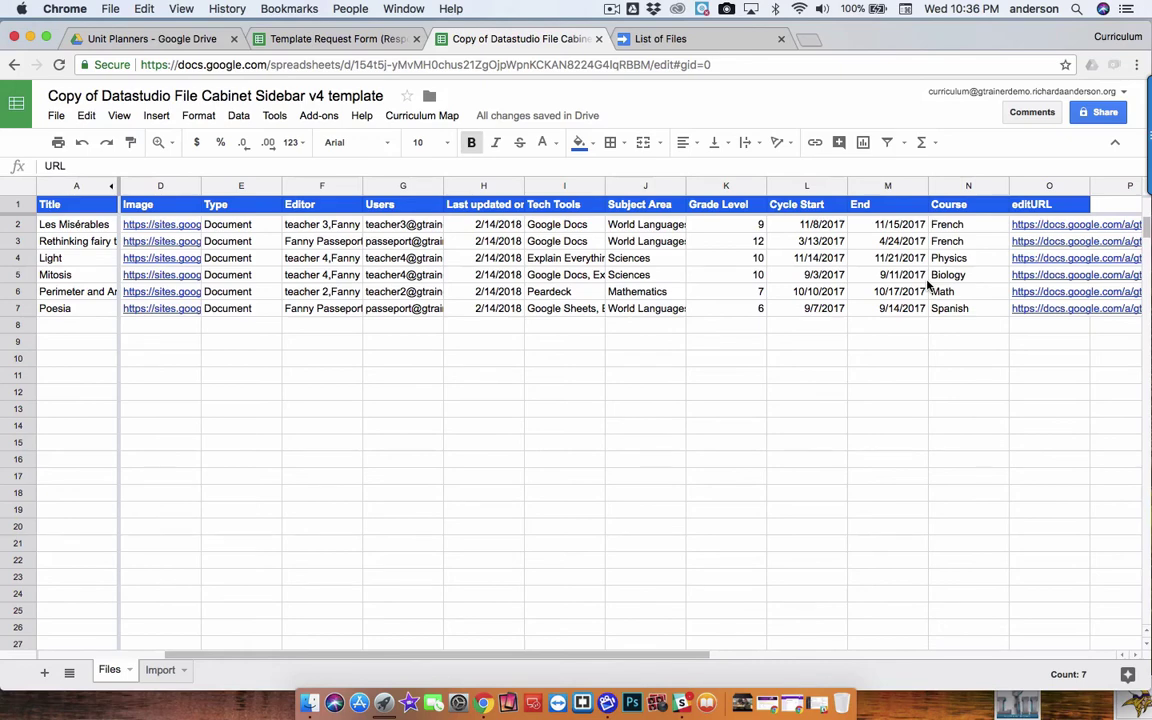
Confirm the daily 11pm–midnight launchProcess trigger in the project's triggers, then cancel
{"action": "left_click", "coordinate": [681, 38]}
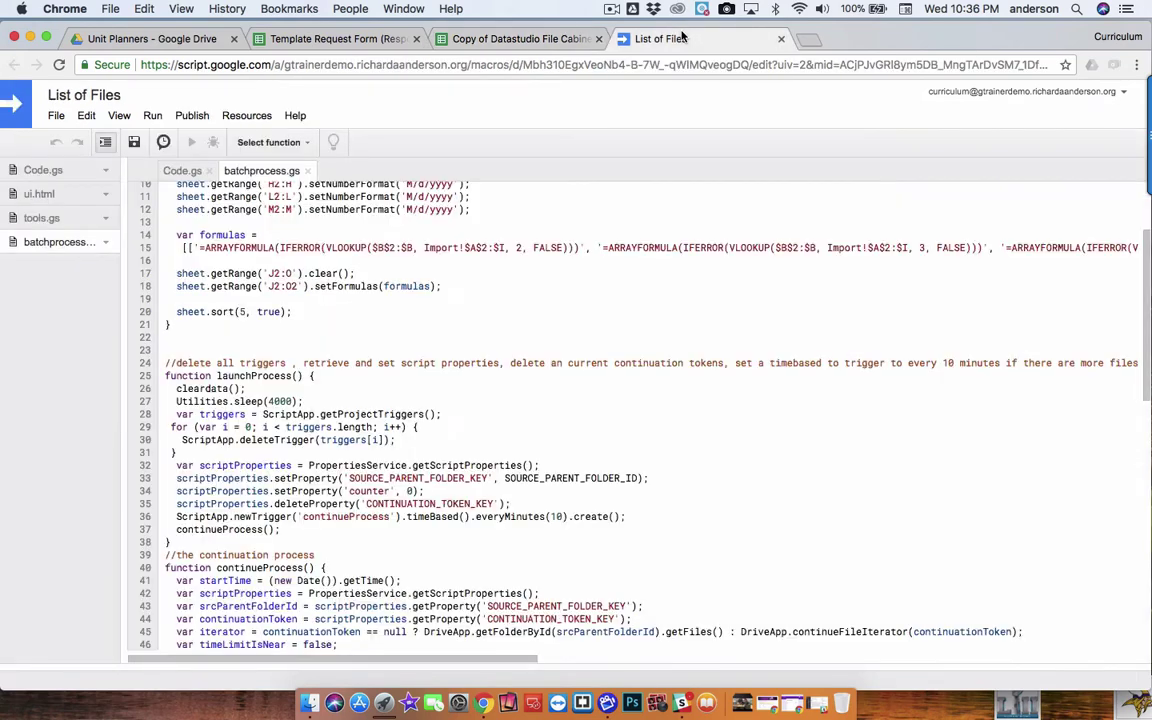
{"action": "left_click", "coordinate": [88, 116]}
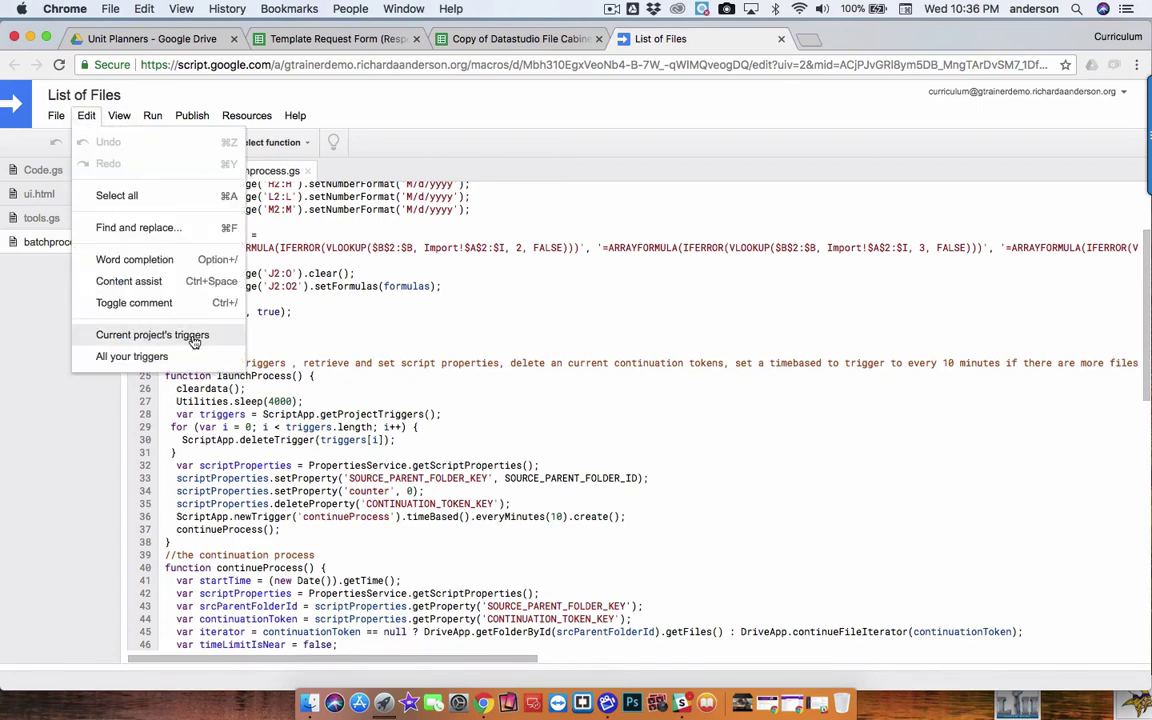
{"action": "left_click", "coordinate": [160, 335]}
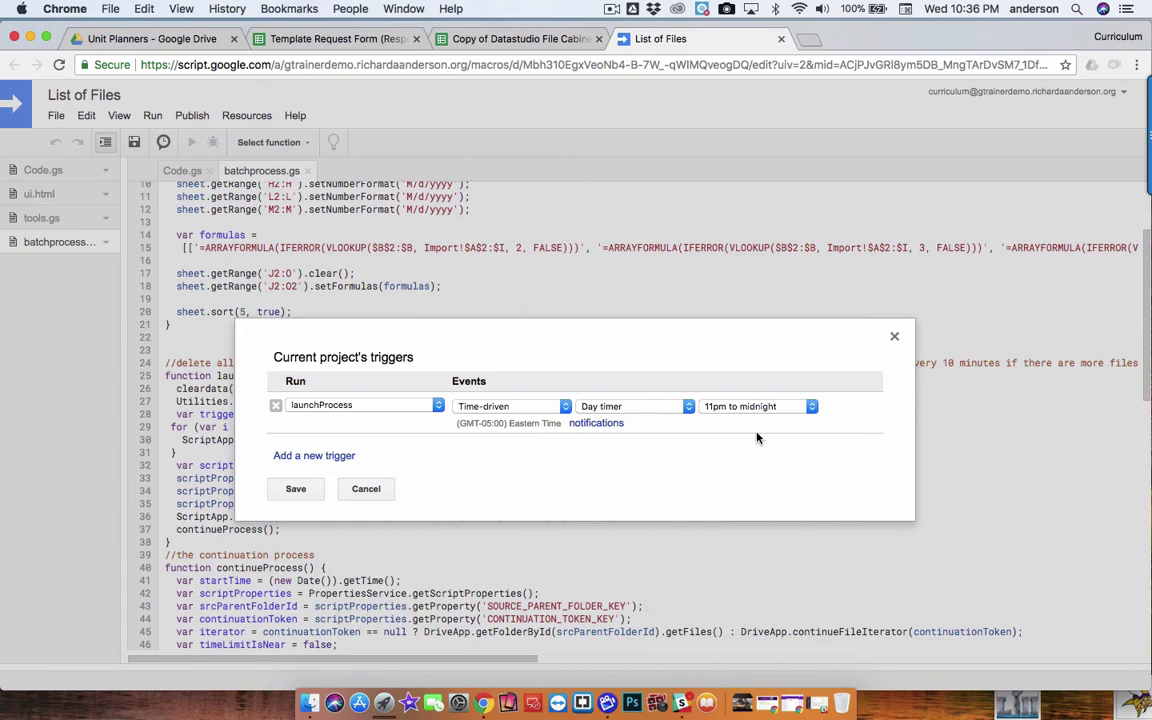
{"action": "left_click", "coordinate": [368, 489]}
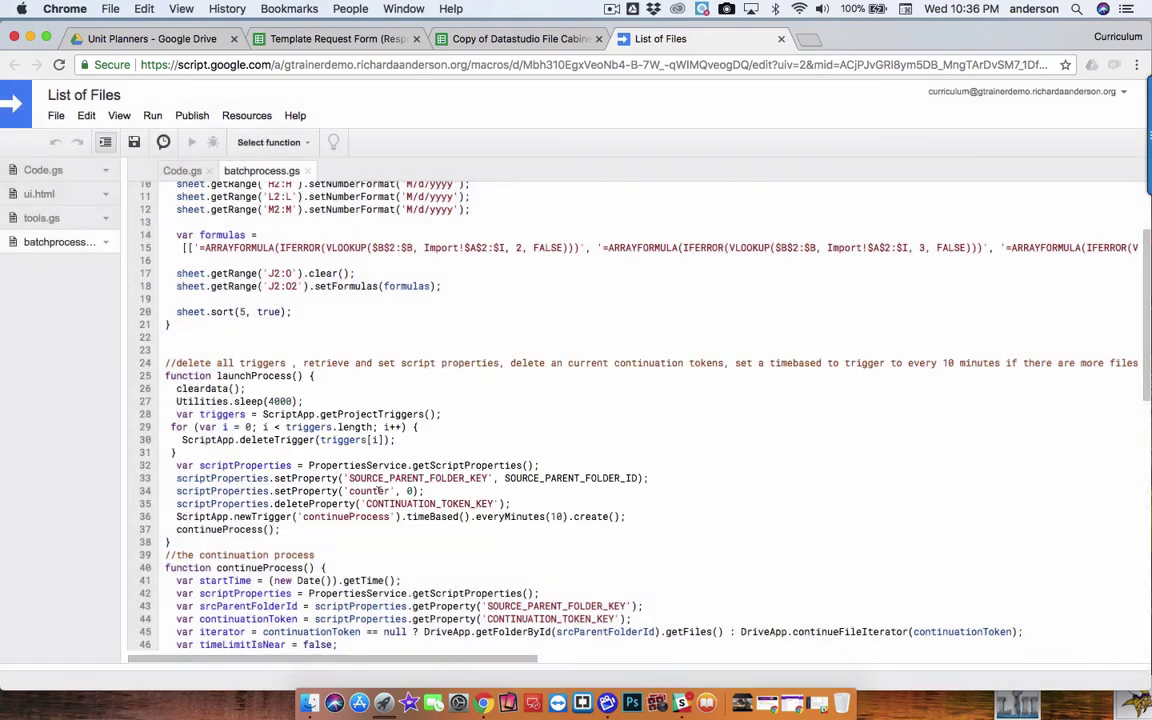
{"action": "scroll", "coordinate": [225, 253], "scroll_direction": "up", "scroll_amount": 3}
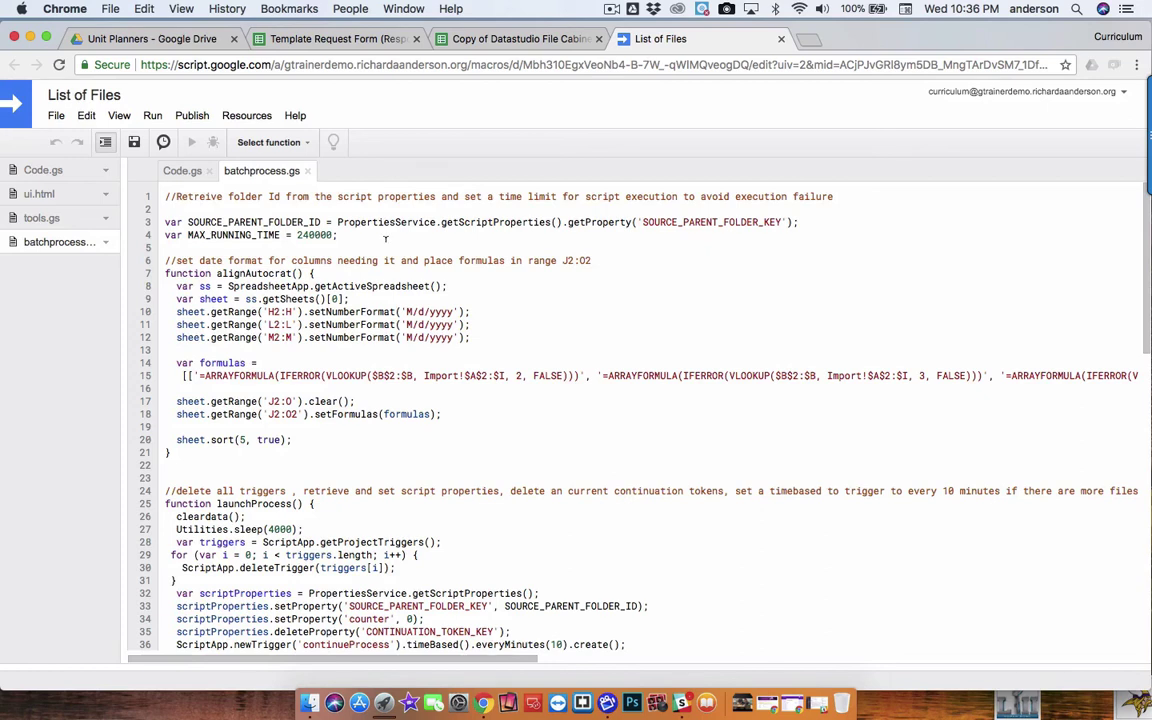
{"action": "scroll", "coordinate": [409, 480], "scroll_direction": "down", "scroll_amount": 10}
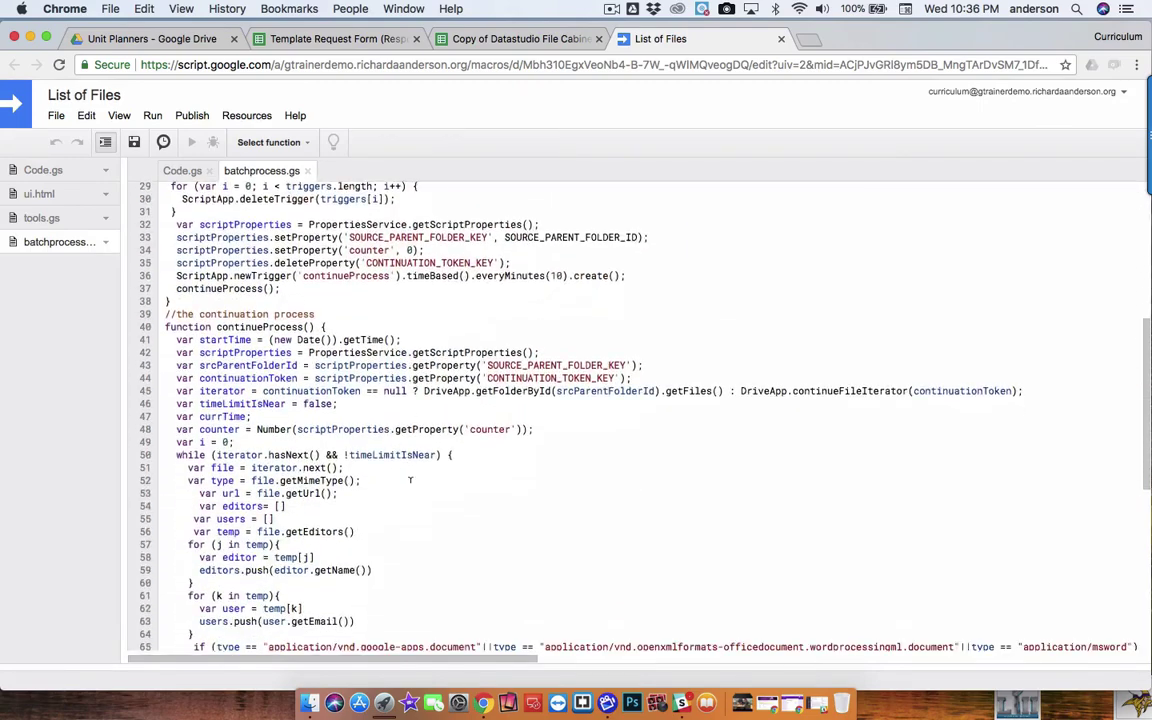
{"action": "scroll", "coordinate": [409, 480], "scroll_direction": "down", "scroll_amount": 5}
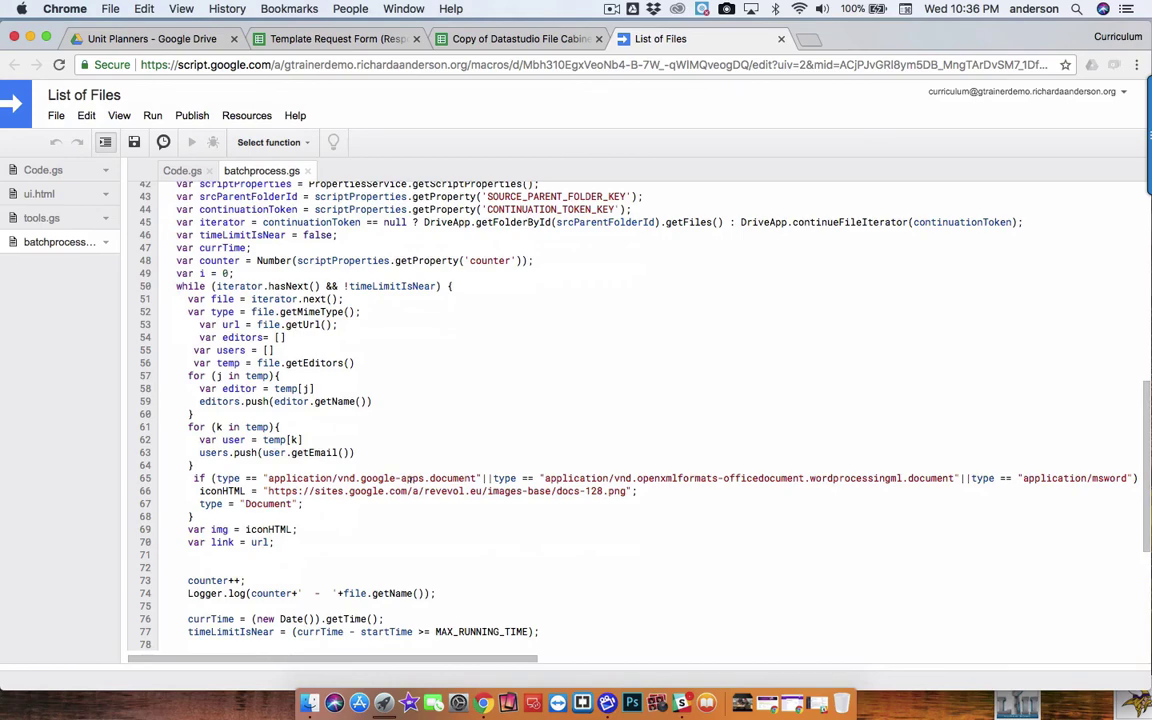
{"action": "scroll", "coordinate": [409, 480], "scroll_direction": "down", "scroll_amount": 6}
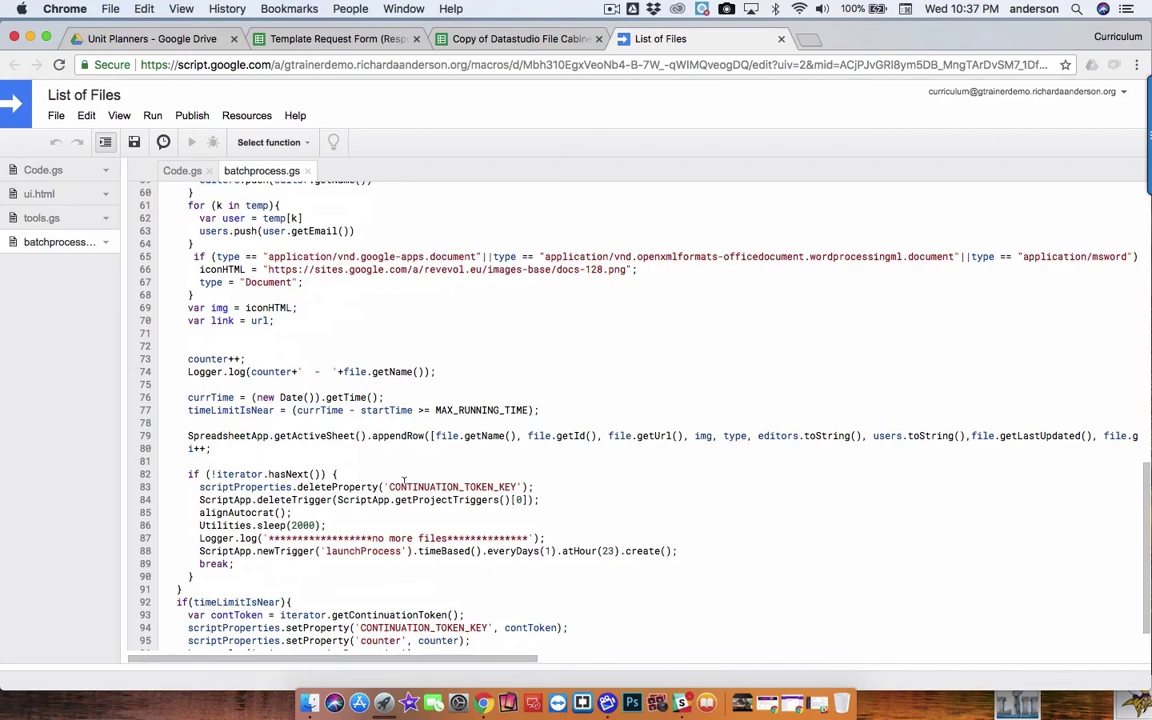
{"action": "scroll", "coordinate": [405, 481], "scroll_direction": "down", "scroll_amount": 2}
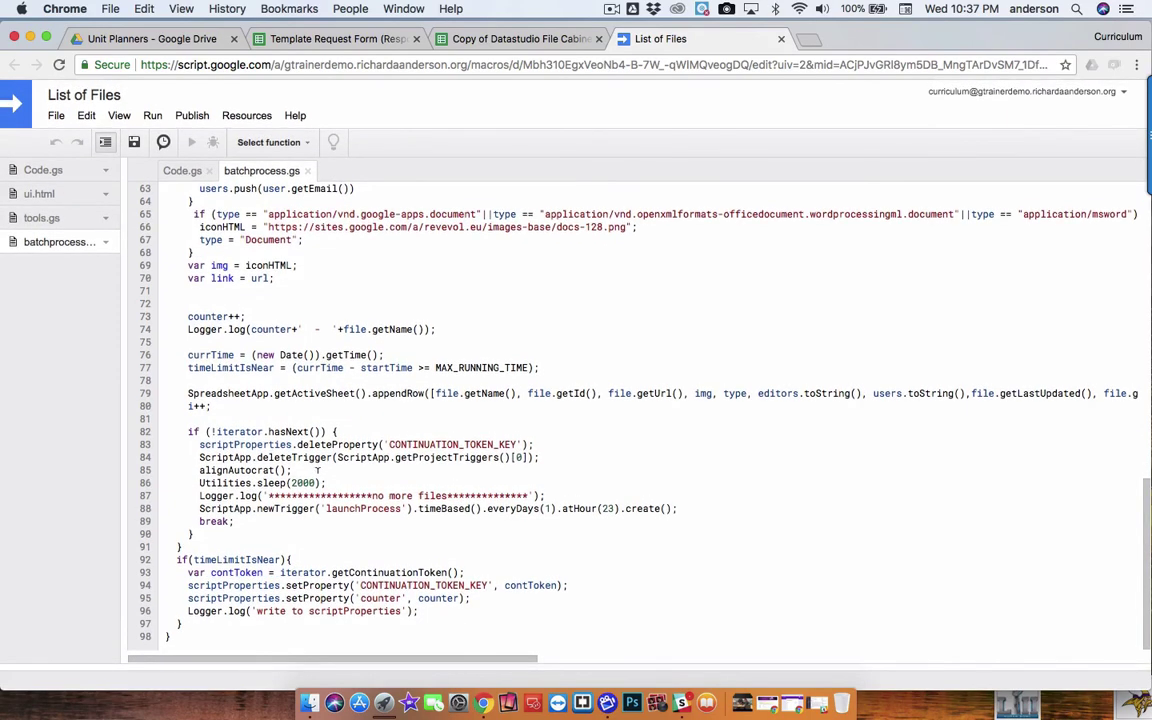
{"action": "scroll", "coordinate": [318, 470], "scroll_direction": "up", "scroll_amount": 20}
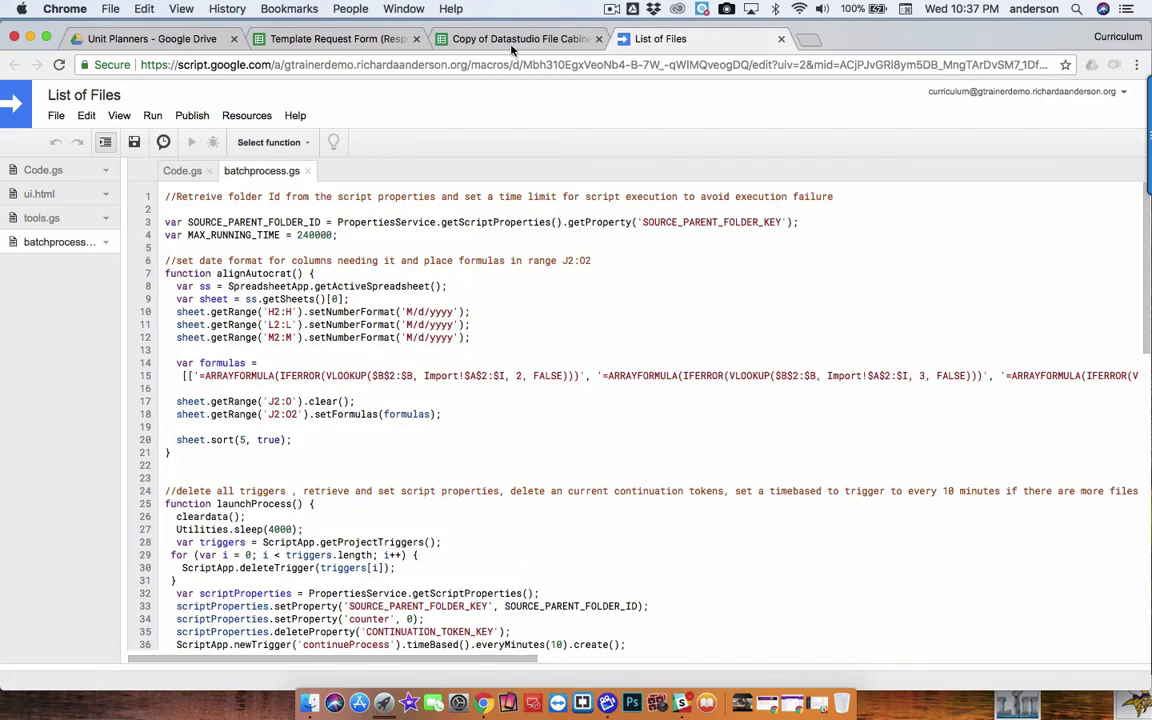
Switch back to the Copy of Datastudio File Cabinet spreadsheet
{"action": "left_click", "coordinate": [512, 40]}
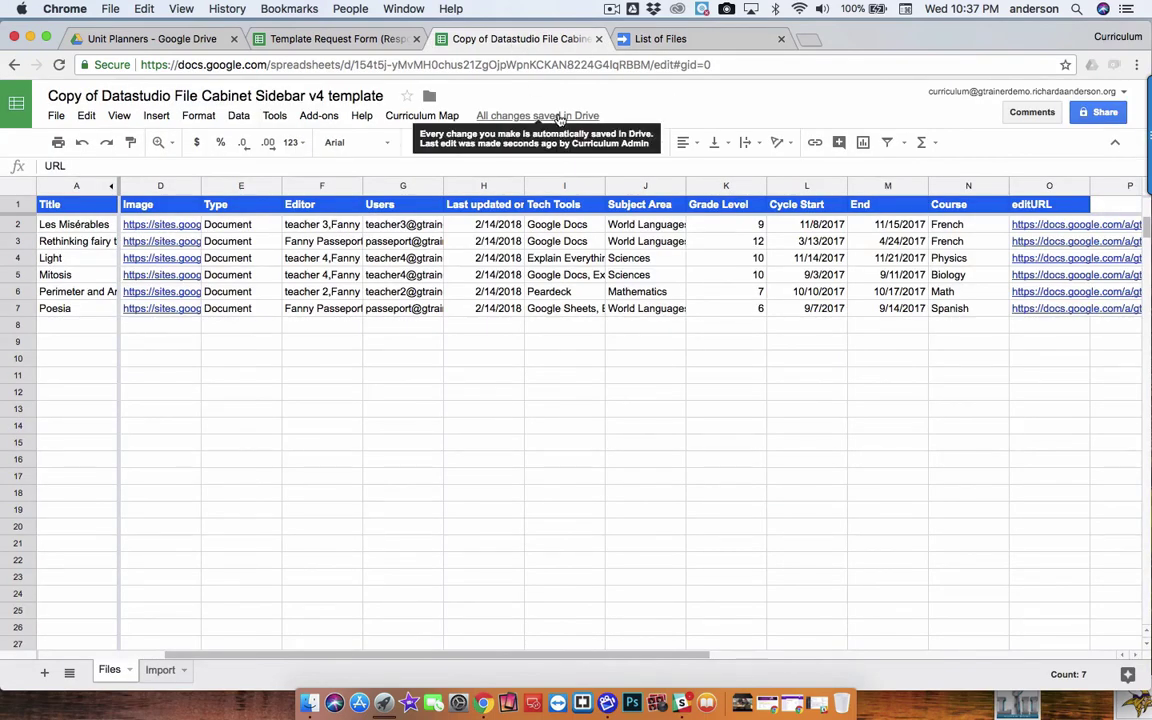